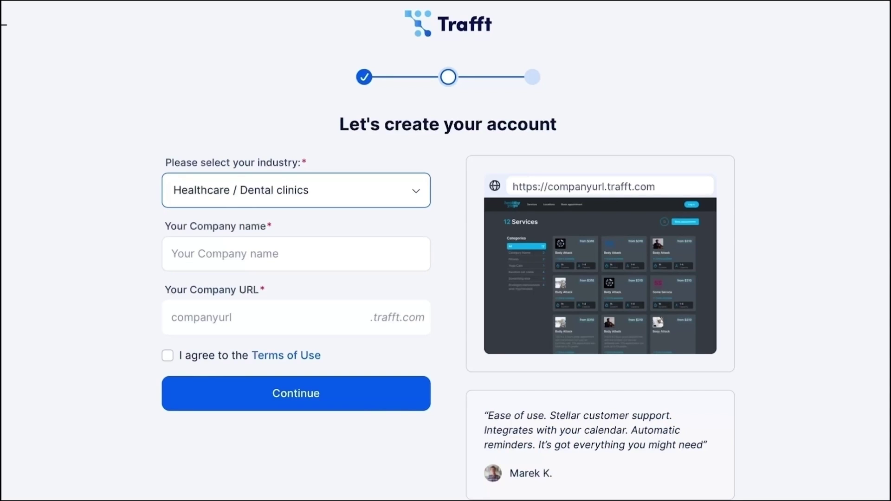
# - Enter the dental clinic's company name, accept the Terms of Use, and continue to the dashboard
pyautogui.click(172, 254)
pyautogui.write('John ')
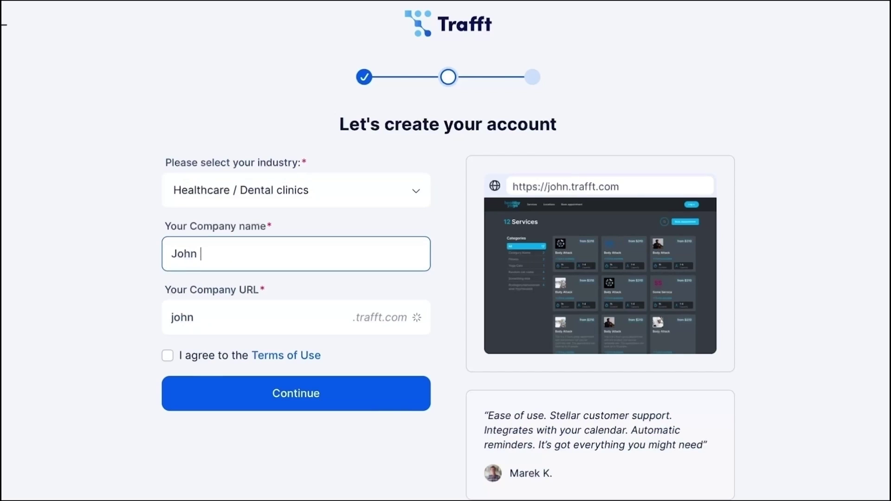
pyautogui.write('Doe Dental')
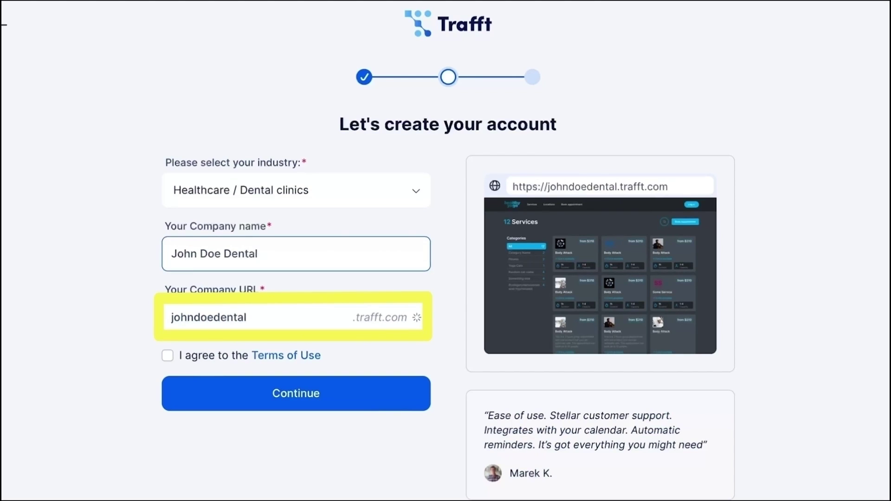
pyautogui.click(167, 356)
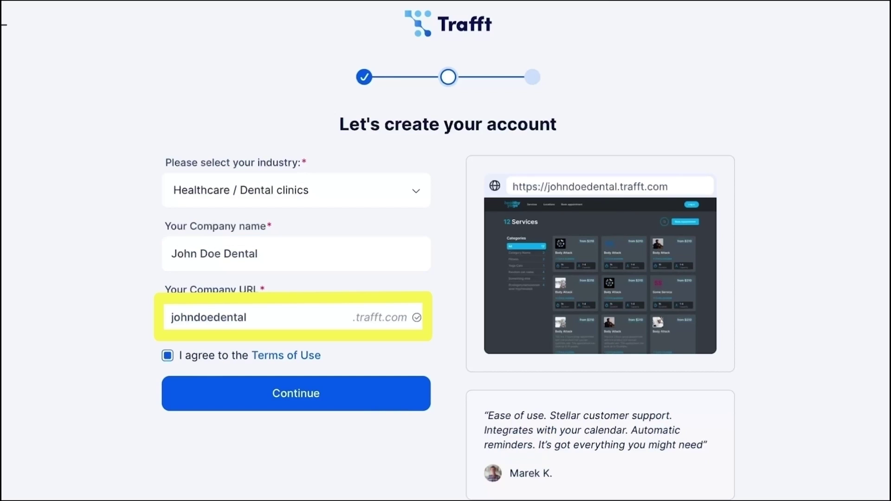
pyautogui.click(296, 394)
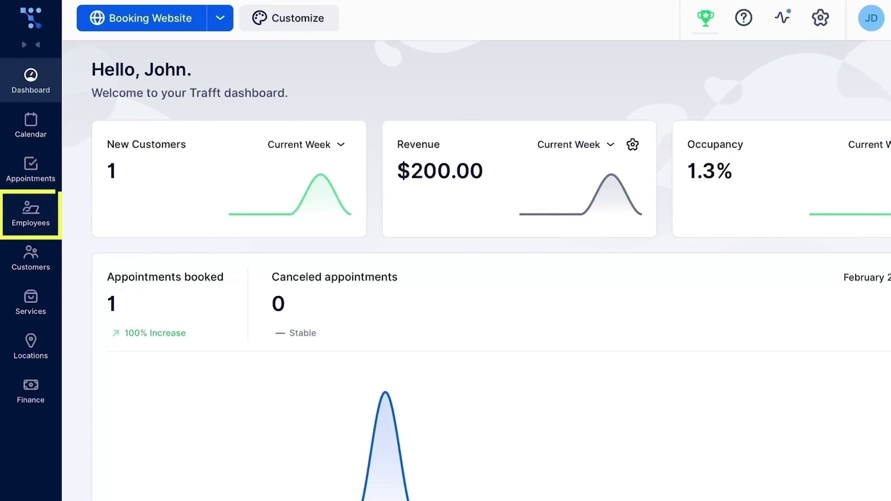
# - Review the example employees and the three example dental services
pyautogui.click(31, 215)
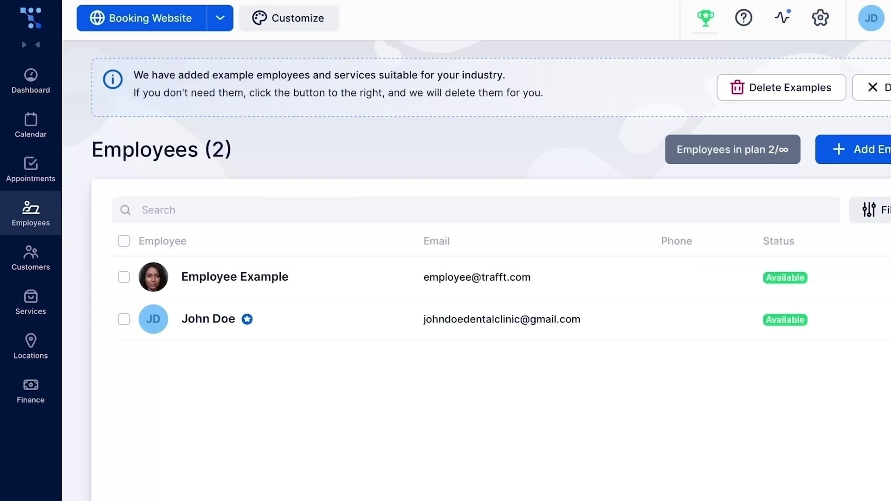
pyautogui.click(30, 302)
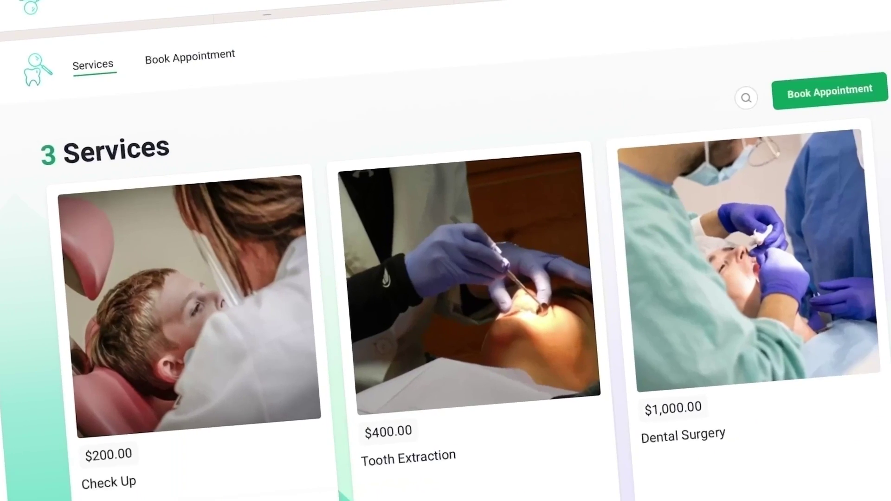
pyautogui.scroll(-3, 446, 279)
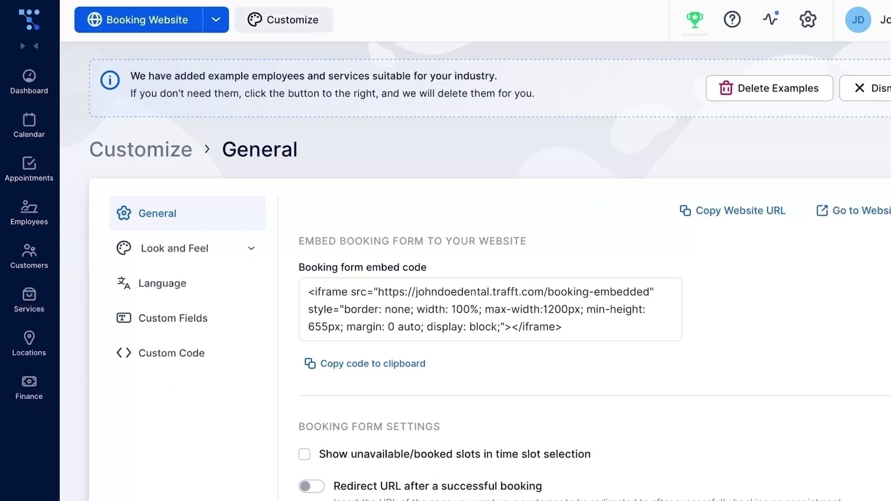
# - Set Look Busy to show 30% of slots as booked in the last part of the day
pyautogui.scroll(-2, 476, 250)
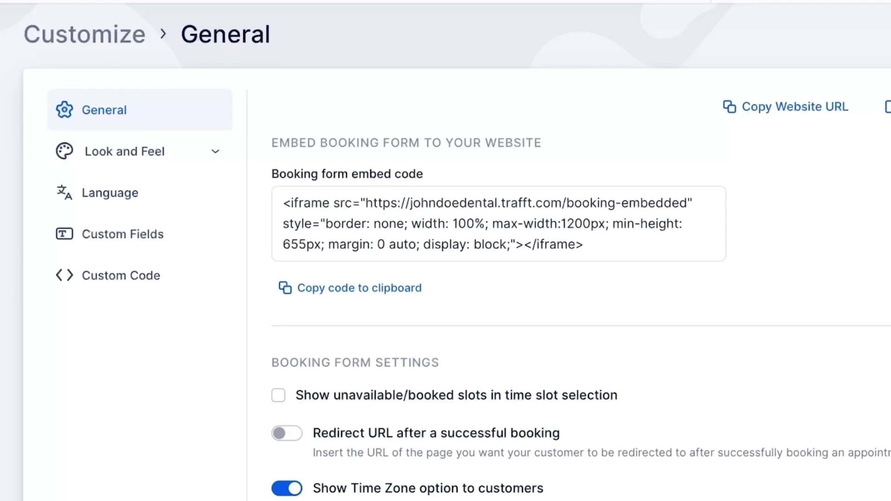
pyautogui.scroll(-4, 446, 250)
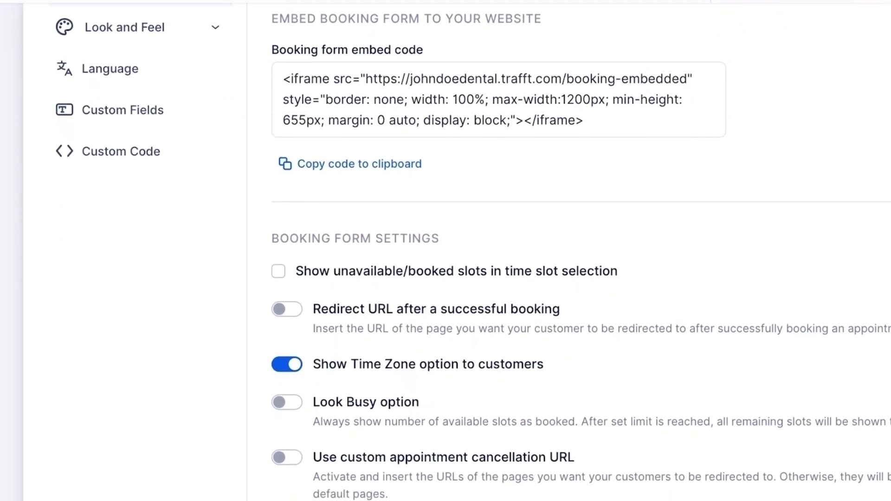
pyautogui.scroll(-3, 446, 250)
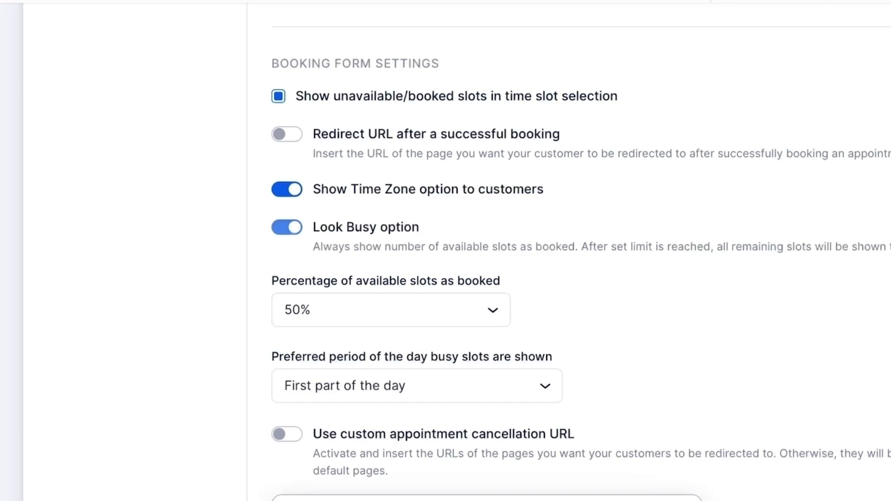
pyautogui.scroll(-1, 580, 255)
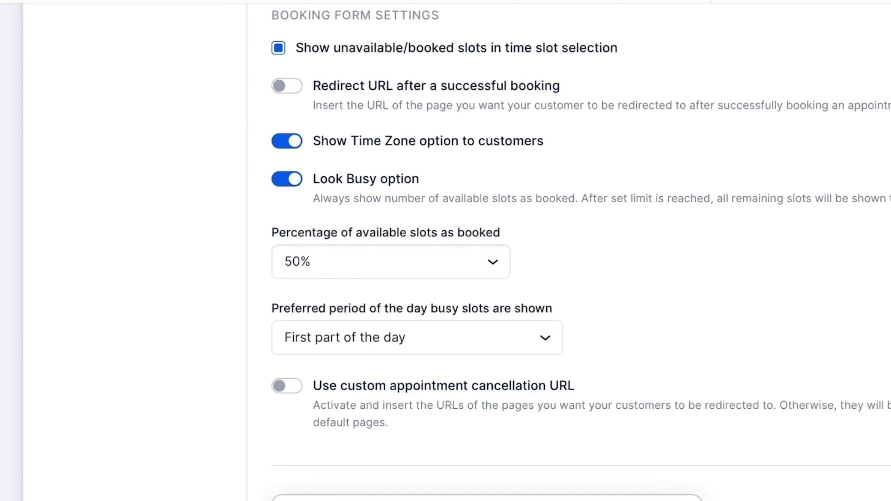
pyautogui.click(391, 262)
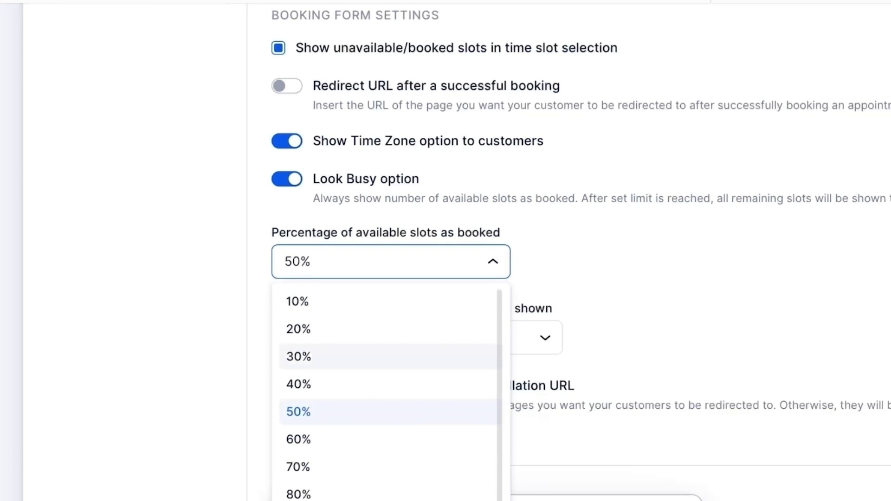
pyautogui.click(298, 357)
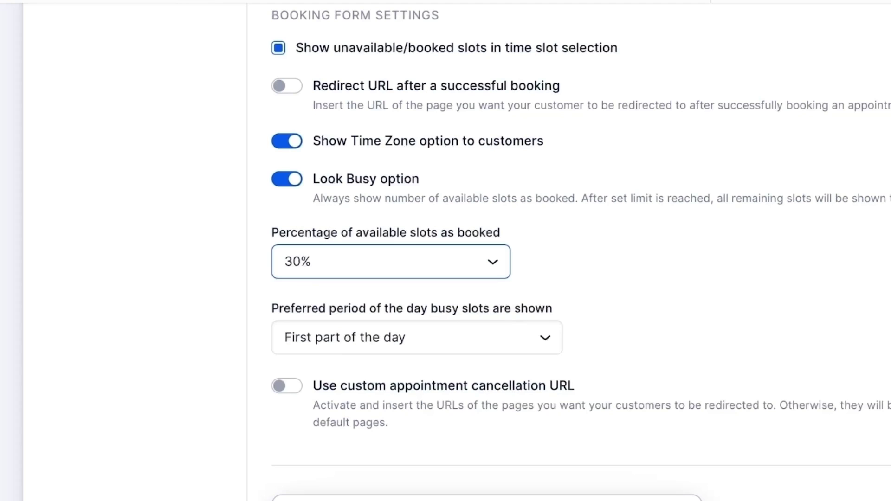
pyautogui.click(416, 338)
pyautogui.click(342, 404)
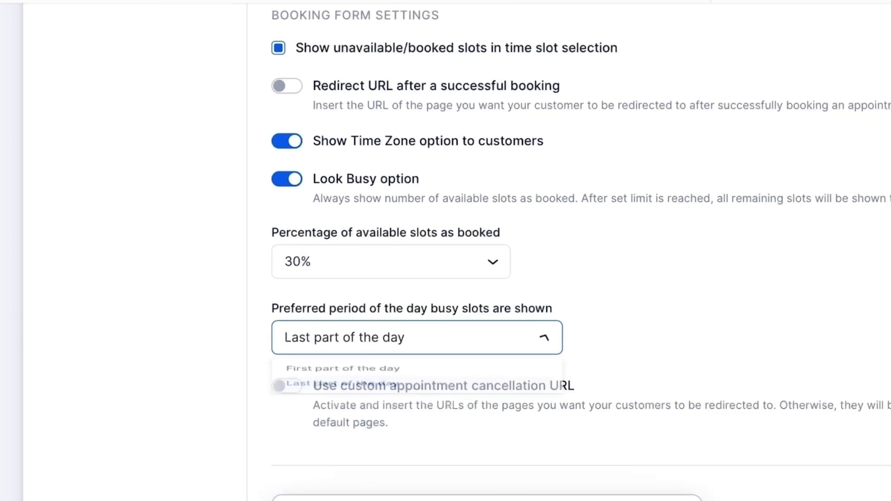
pyautogui.scroll(-2, 580, 251)
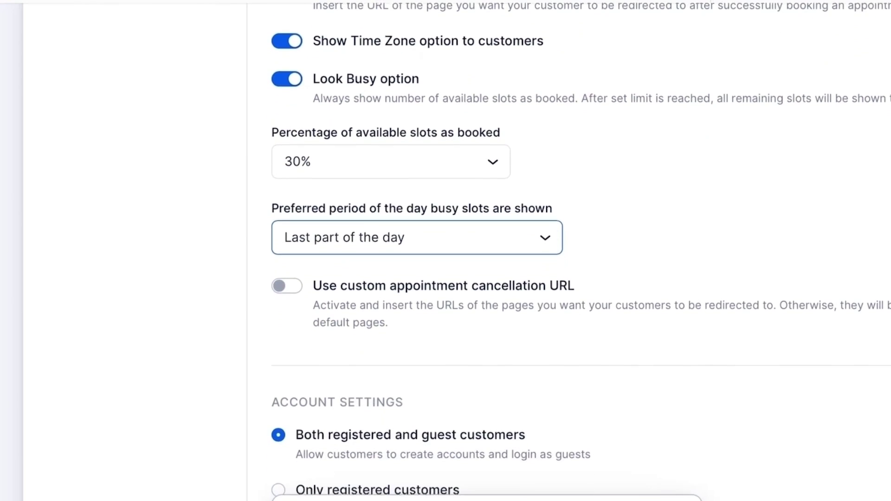
pyautogui.scroll(1, 580, 250)
pyautogui.scroll(-1, 580, 251)
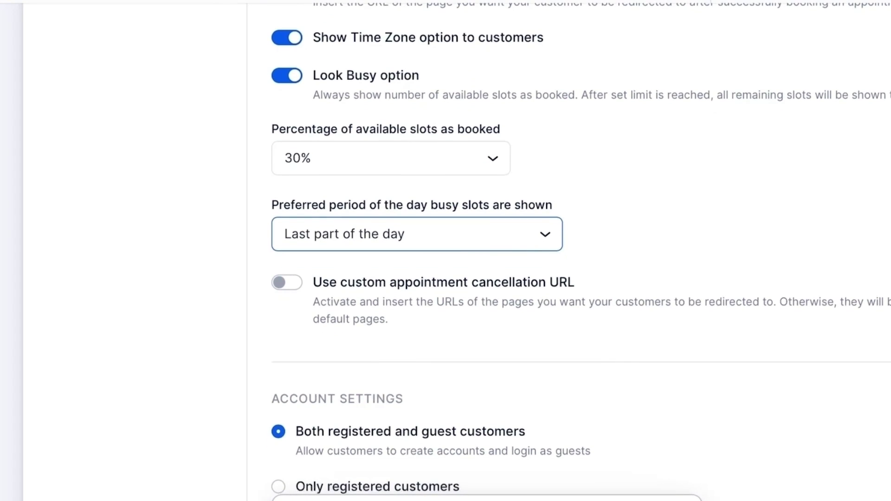
pyautogui.scroll(3, 580, 250)
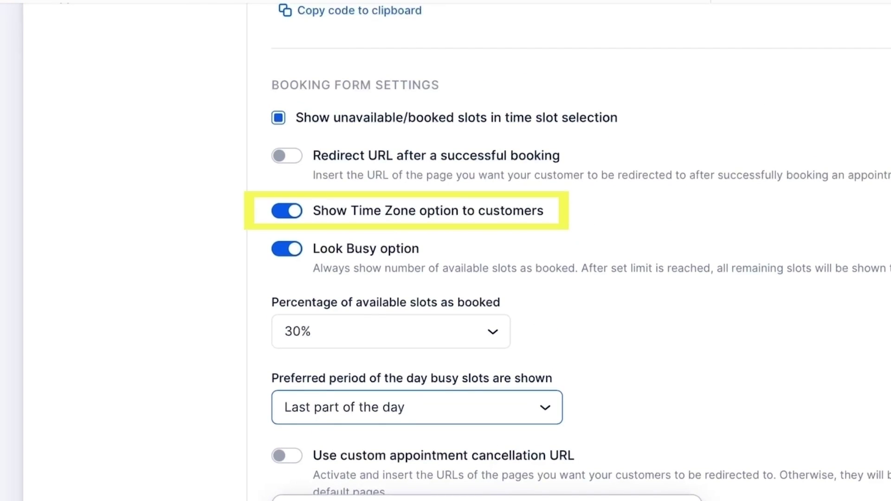
pyautogui.scroll(-6, 580, 251)
# - Allow bookings from guest customers only
pyautogui.scroll(-2, 580, 251)
pyautogui.scroll(-1, 580, 251)
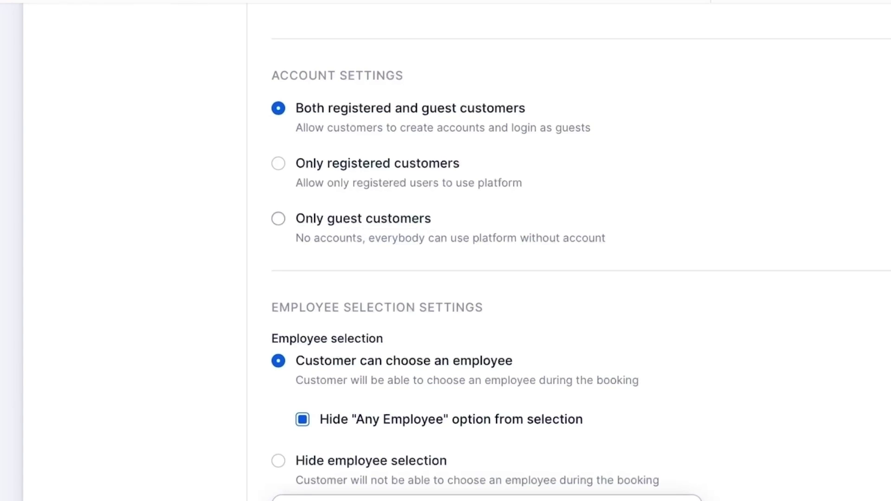
pyautogui.click(278, 218)
pyautogui.scroll(-1, 580, 258)
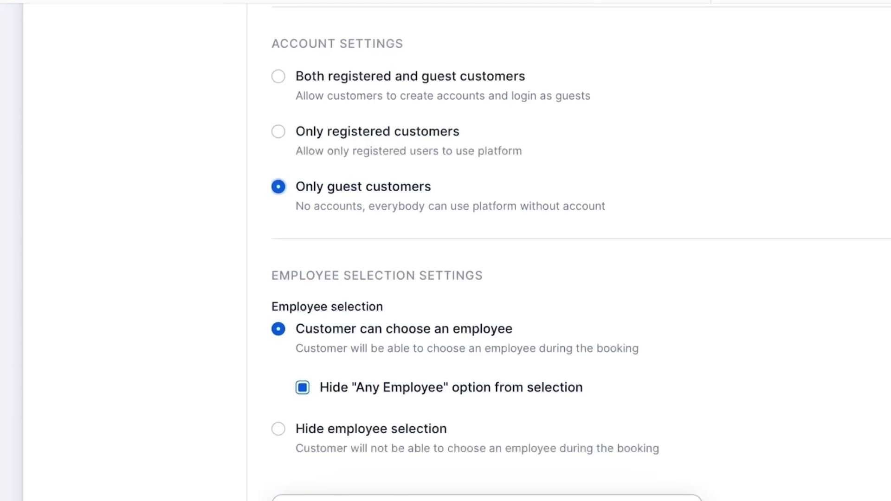
# - Set employee selection logic to Least Busy, keep Any Employee hidden, and disable choosing an employee
pyautogui.press('space')
pyautogui.scroll(-2, 446, 250)
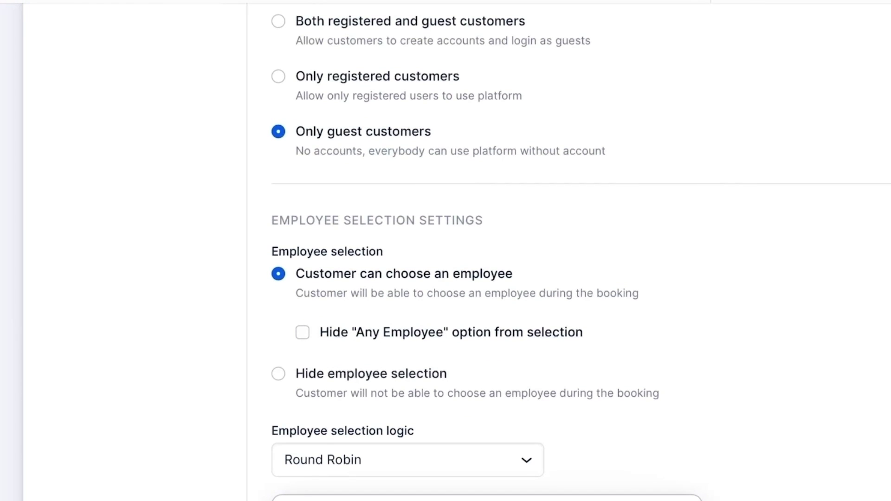
pyautogui.press('space')
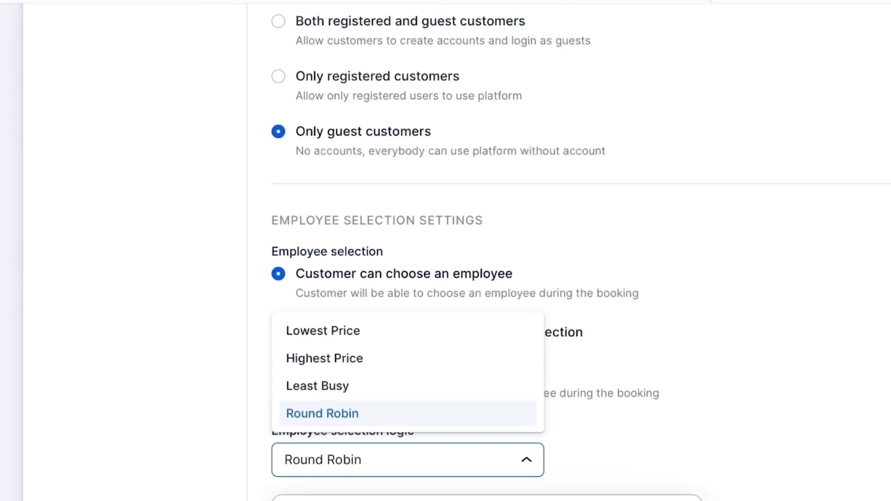
pyautogui.press('Up')
pyautogui.press('Up')
pyautogui.press('Down')
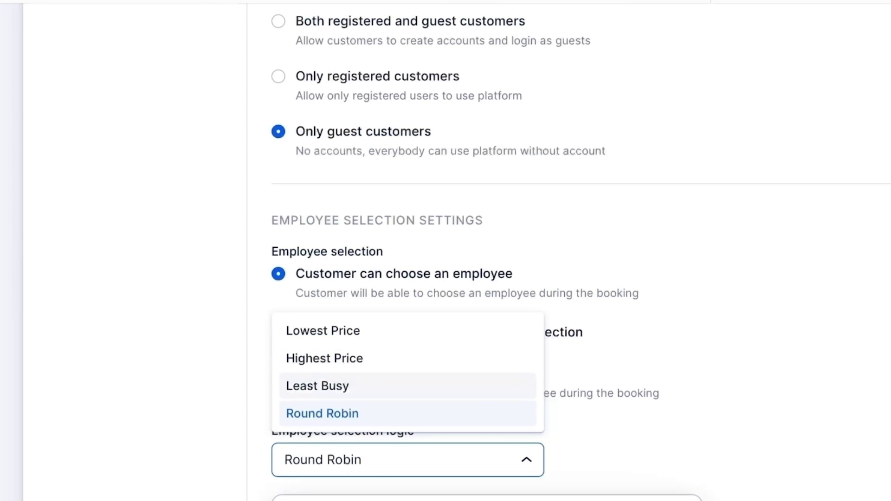
pyautogui.press('Return')
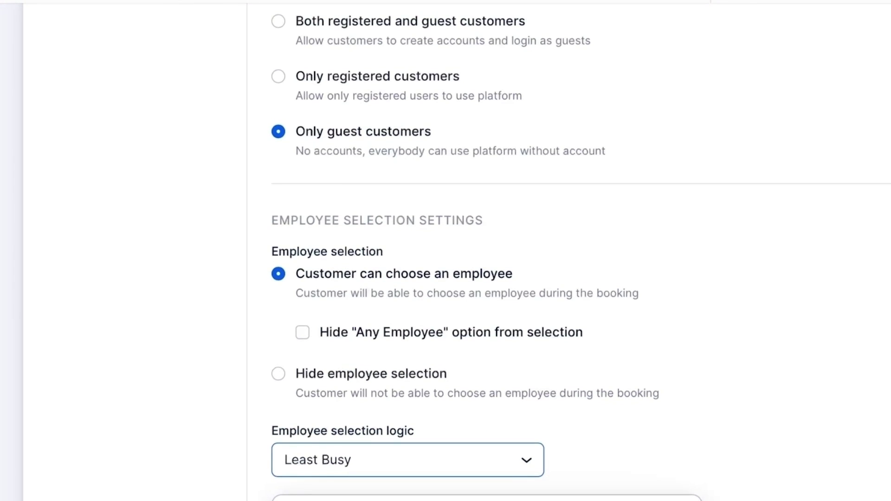
pyautogui.click(302, 333)
pyautogui.scroll(1, 446, 250)
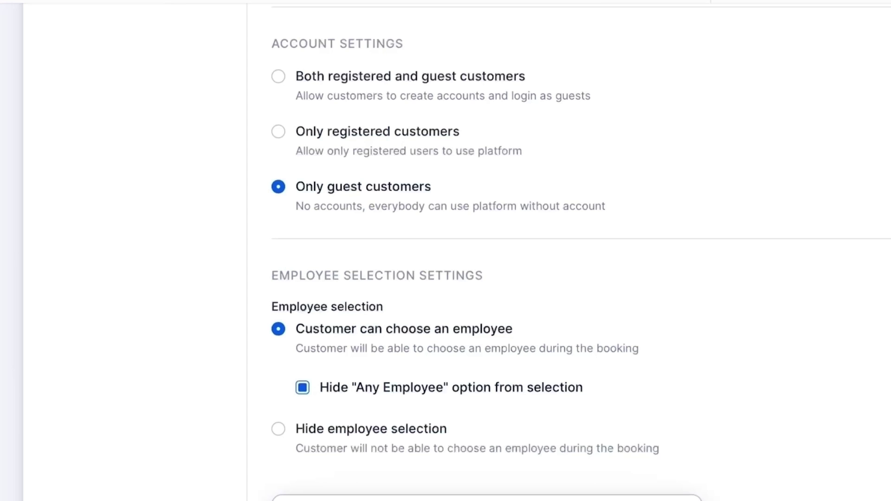
pyautogui.click(278, 429)
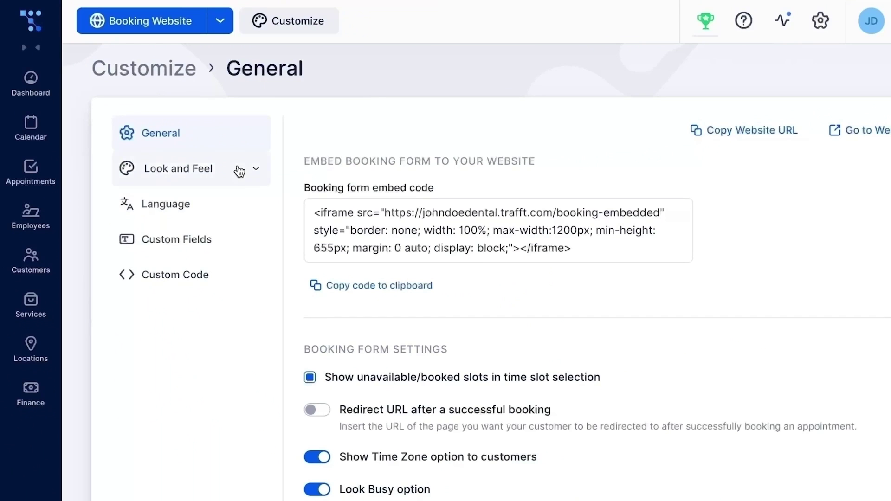
# - Move the Locations step ahead of Service and Category in the booking layout
pyautogui.click(239, 171)
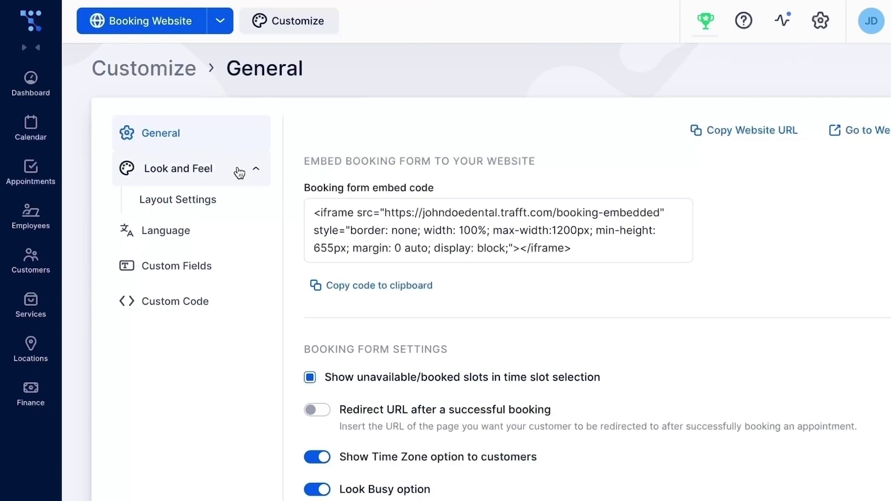
pyautogui.click(232, 194)
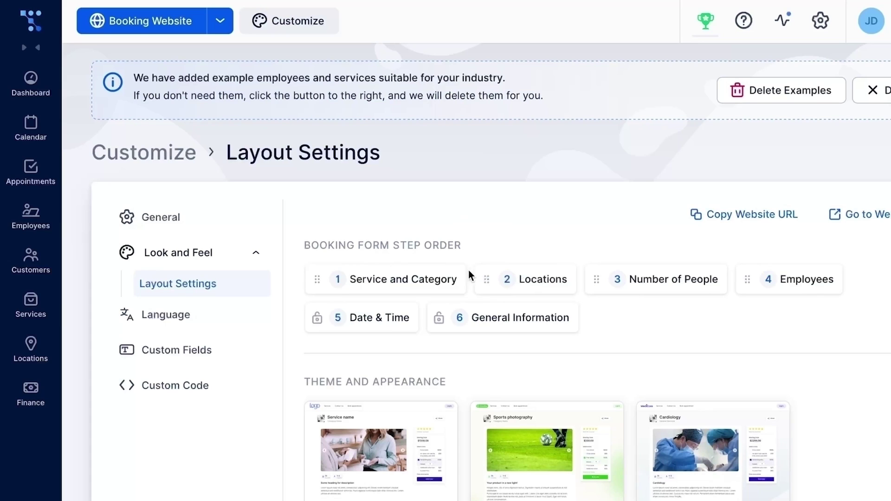
pyautogui.moveTo(469, 274); pyautogui.dragTo(423, 275)
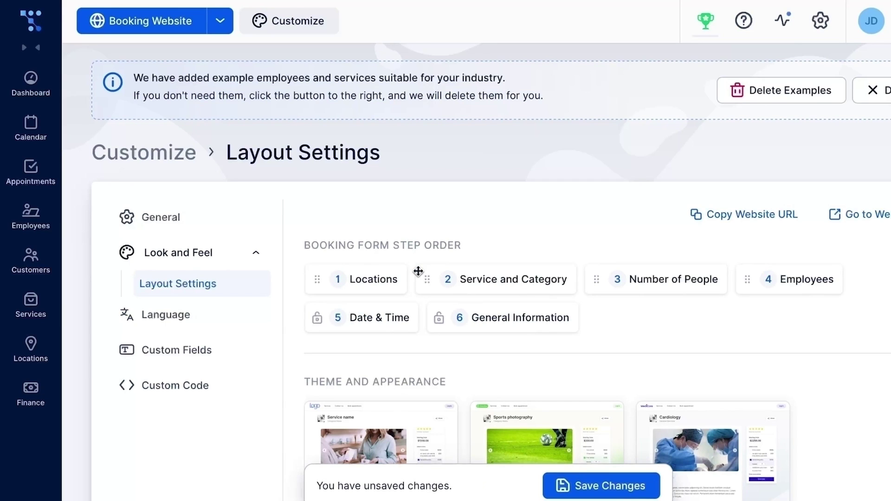
# - Switch the booking website theme to Blossom
pyautogui.scroll(-3, 418, 271)
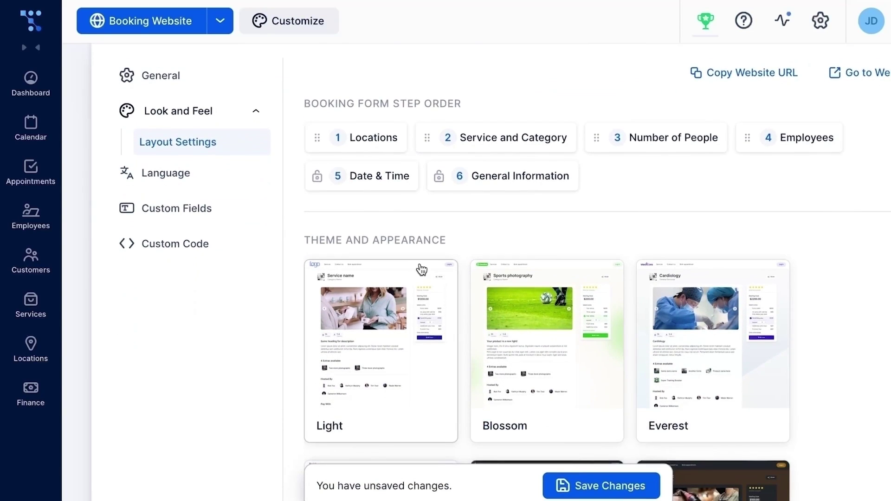
pyautogui.scroll(-10, 421, 270)
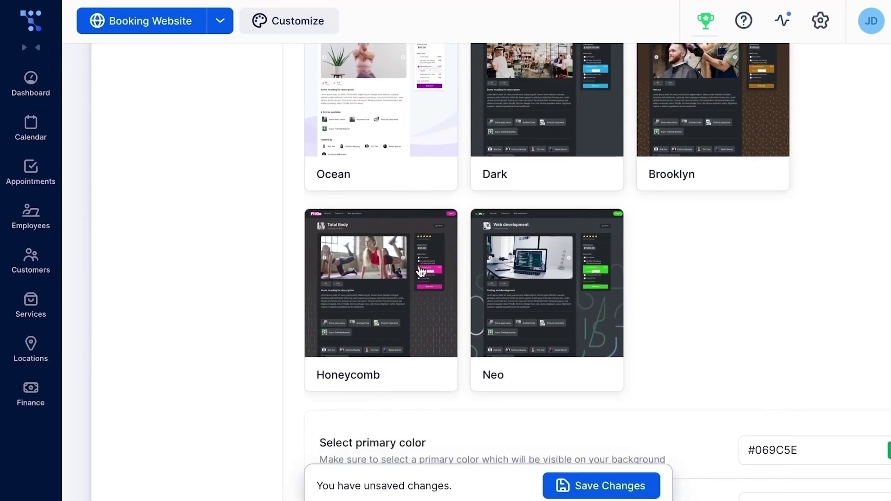
pyautogui.scroll(-7, 421, 272)
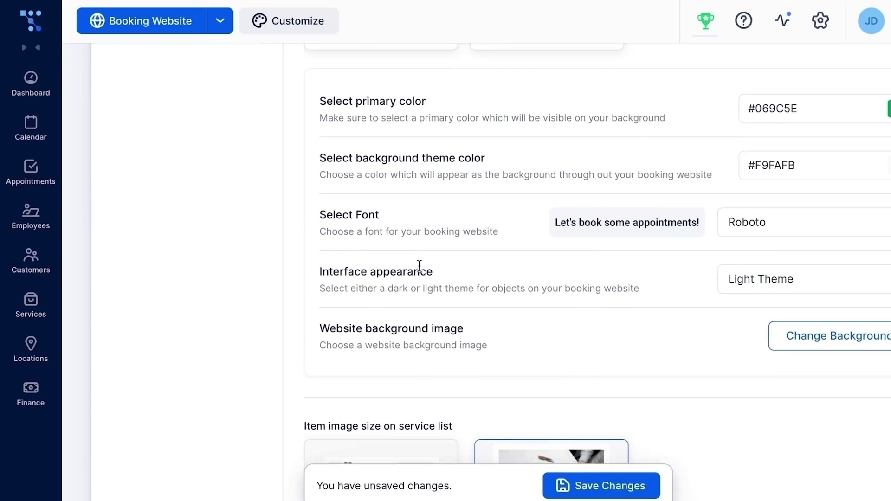
pyautogui.scroll(7, 420, 266)
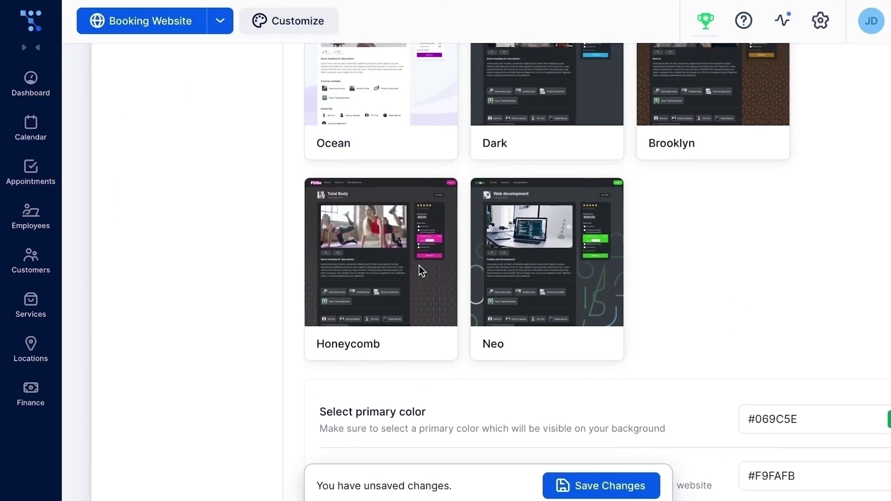
pyautogui.scroll(7, 419, 267)
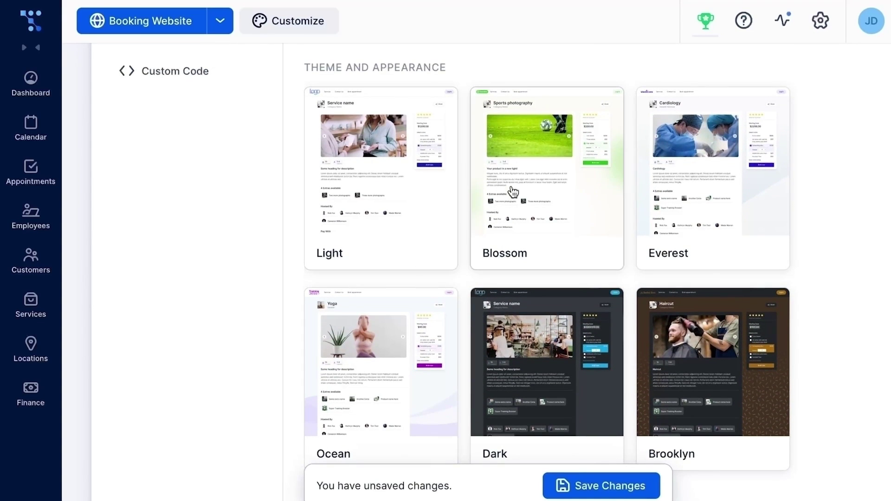
pyautogui.click(529, 180)
pyautogui.scroll(-10, 529, 179)
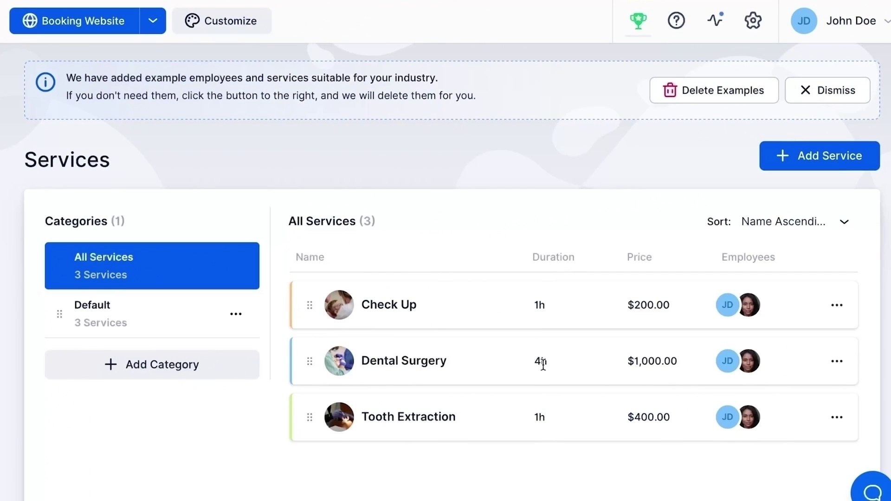
# - Upload the tooth PNG as the website logo and select it for the favicon
pyautogui.click(836, 310)
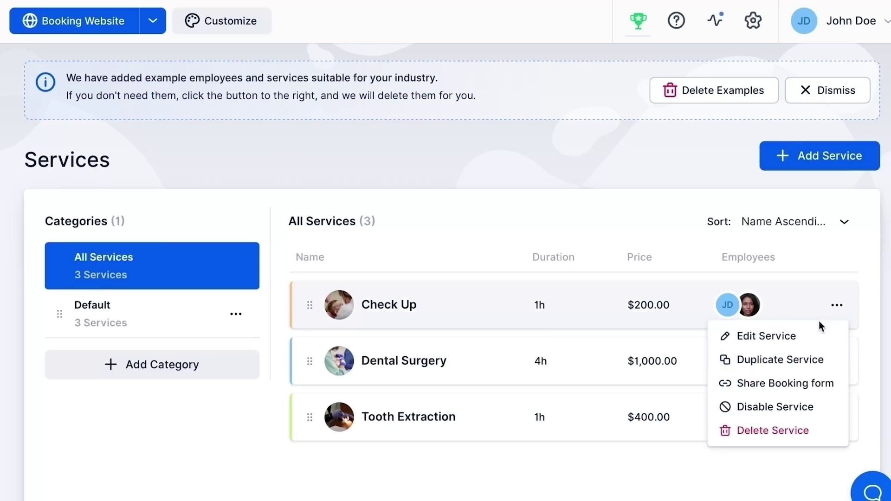
pyautogui.click(811, 328)
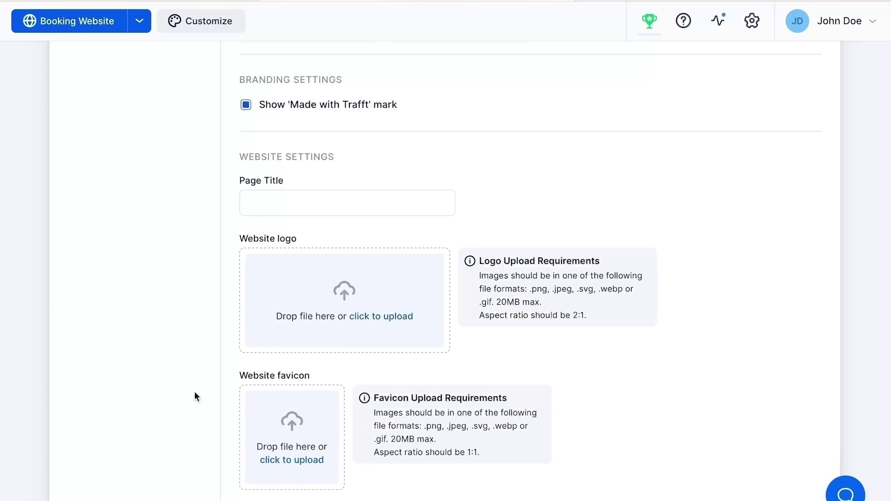
pyautogui.click(287, 319)
pyautogui.doubleClick(319, 199)
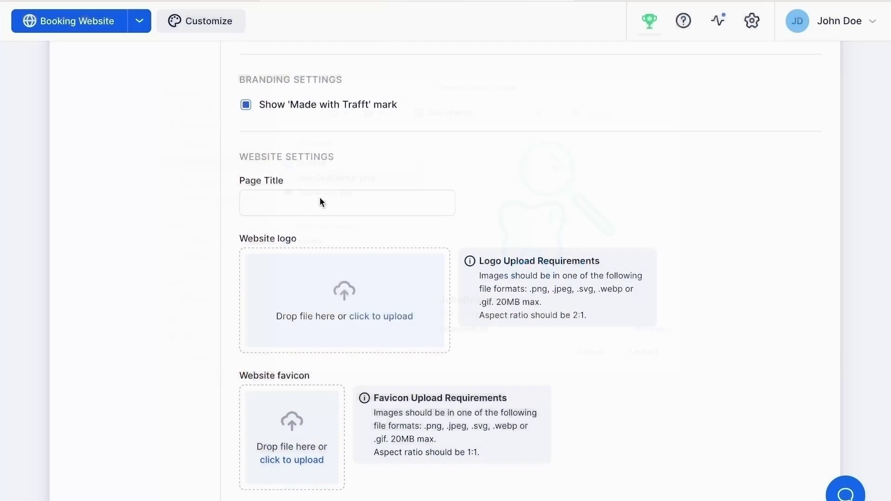
pyautogui.click(306, 438)
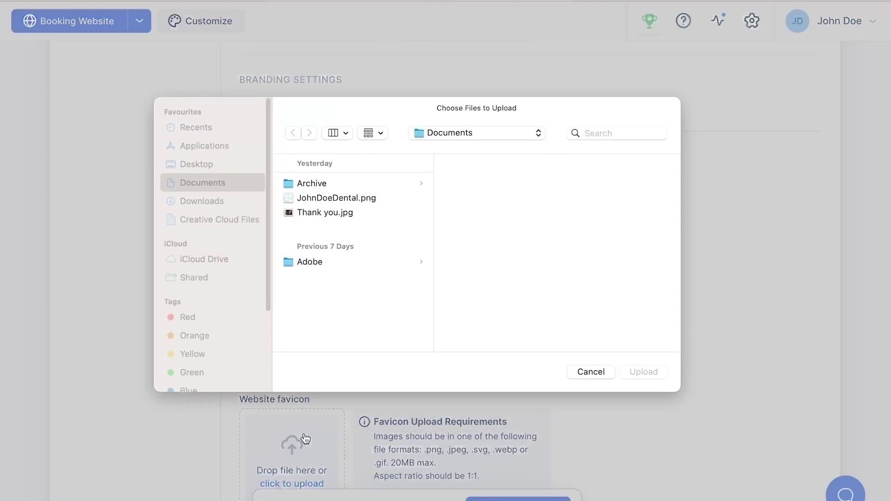
pyautogui.click(310, 198)
# - Set the tooth favicon and page title, and hide the Made with Trafft mark
pyautogui.doubleClick(309, 199)
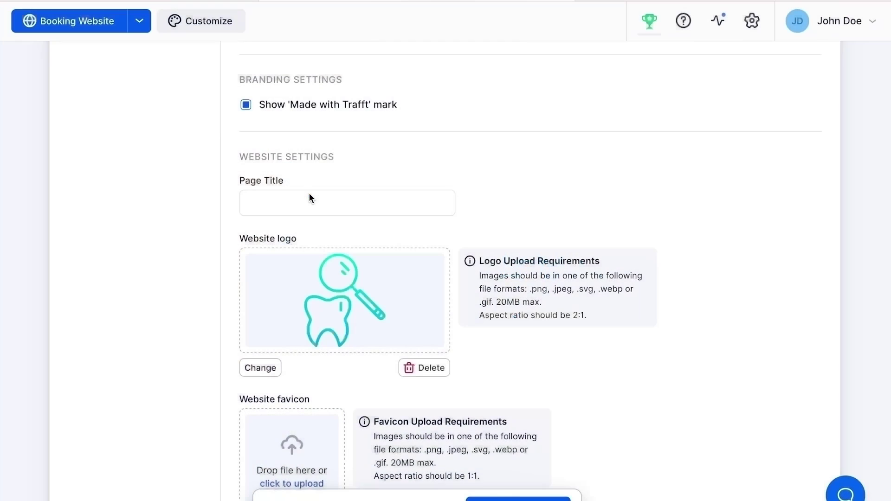
pyautogui.click(310, 198)
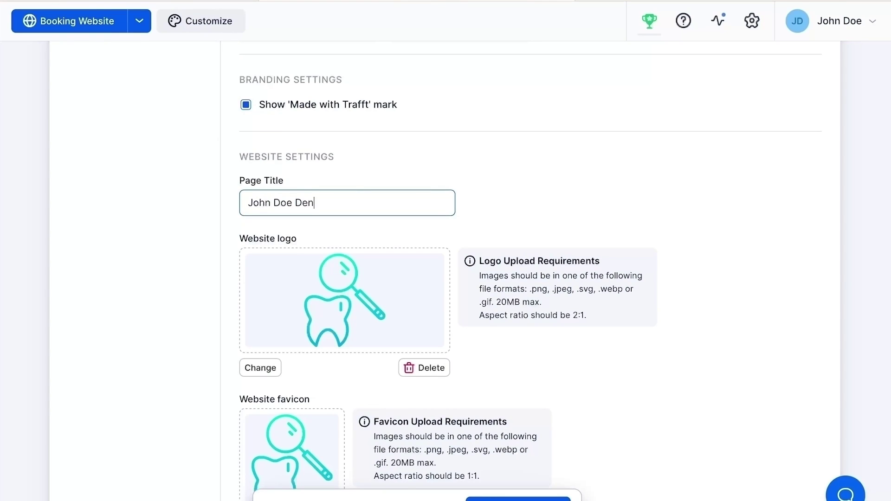
pyautogui.click(246, 107)
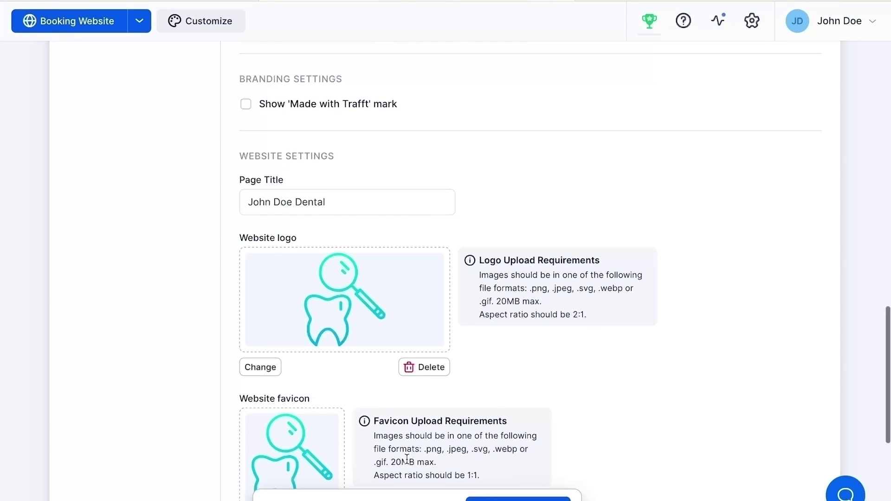
pyautogui.scroll(-6, 407, 458)
pyautogui.scroll(-2, 407, 459)
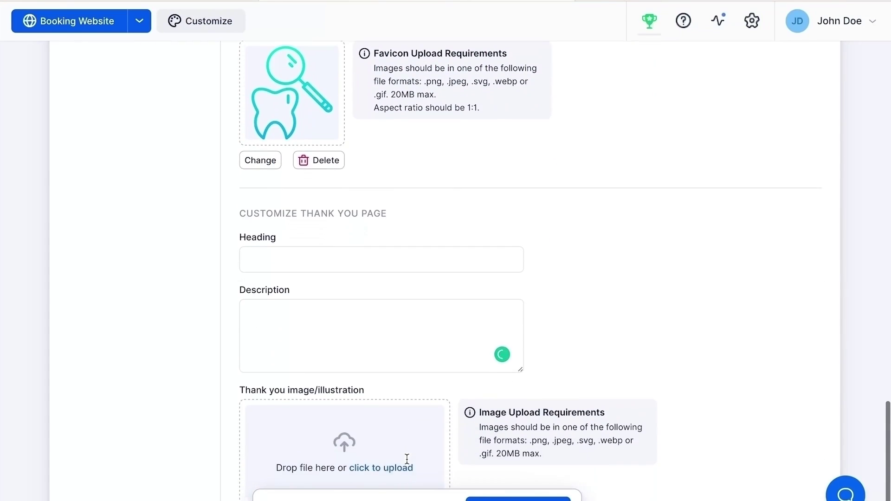
# - Fill the thank-you heading, description 'You have successfully booked an appointment.', and upload Thank you.jpg
pyautogui.click(350, 251)
pyautogui.write('Thank')
pyautogui.press('BackSpace')
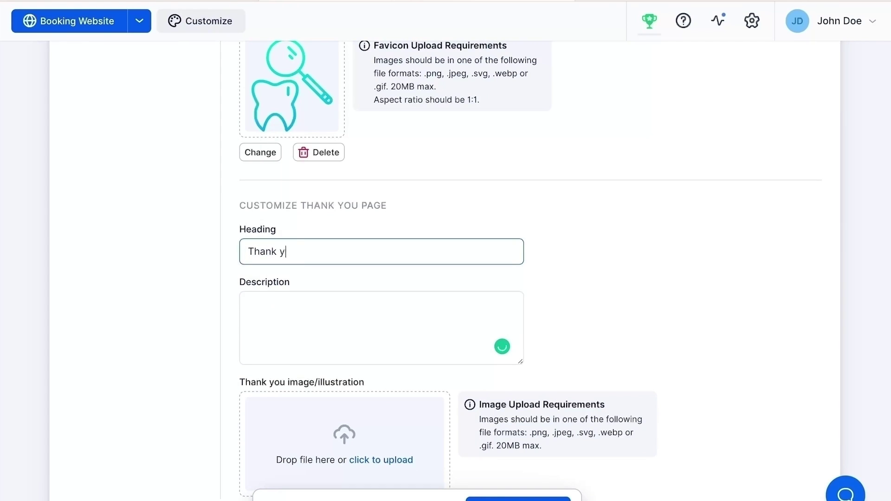
pyautogui.click(336, 315)
pyautogui.write('You have successfully b')
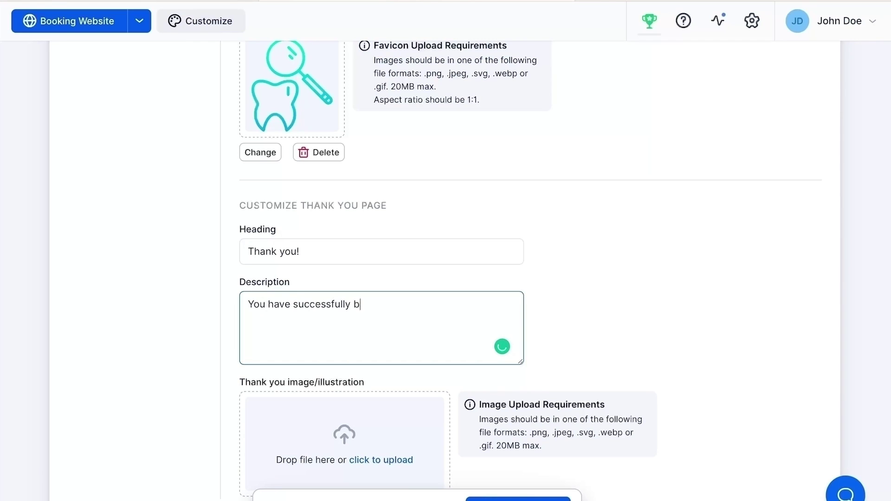
pyautogui.write('ooked an appointment.')
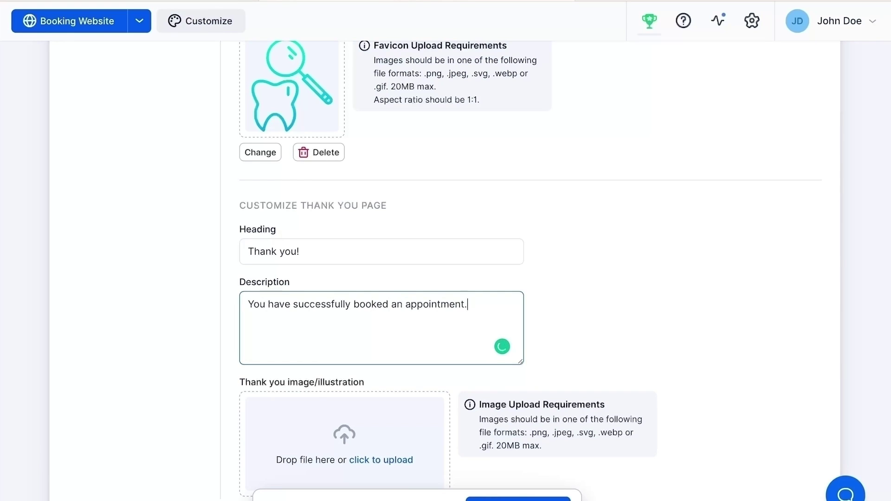
pyautogui.click(339, 459)
pyautogui.click(334, 215)
pyautogui.doubleClick(333, 219)
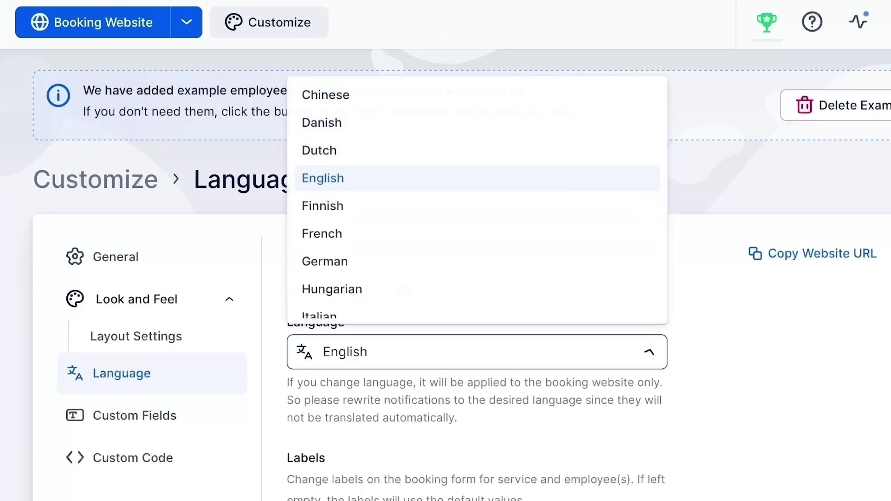
# - Keep English as the booking website language and scroll down to the Labels fields
pyautogui.scroll(-4, 477, 198)
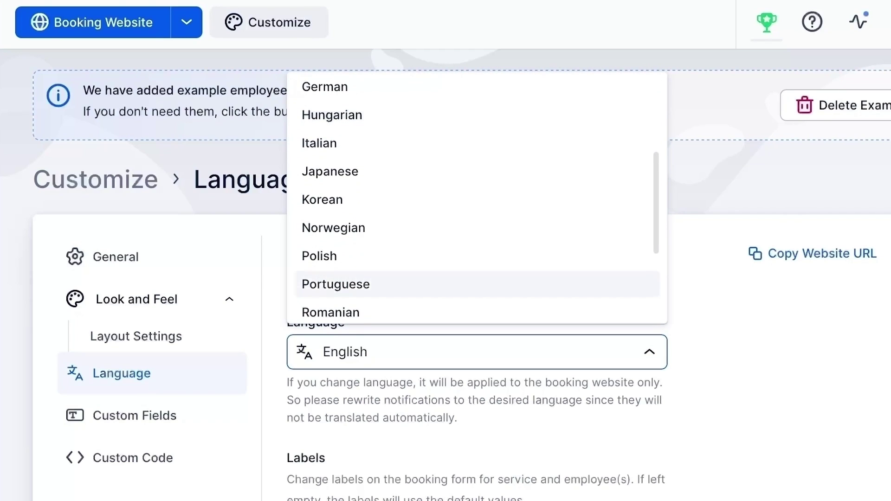
pyautogui.scroll(-3, 477, 198)
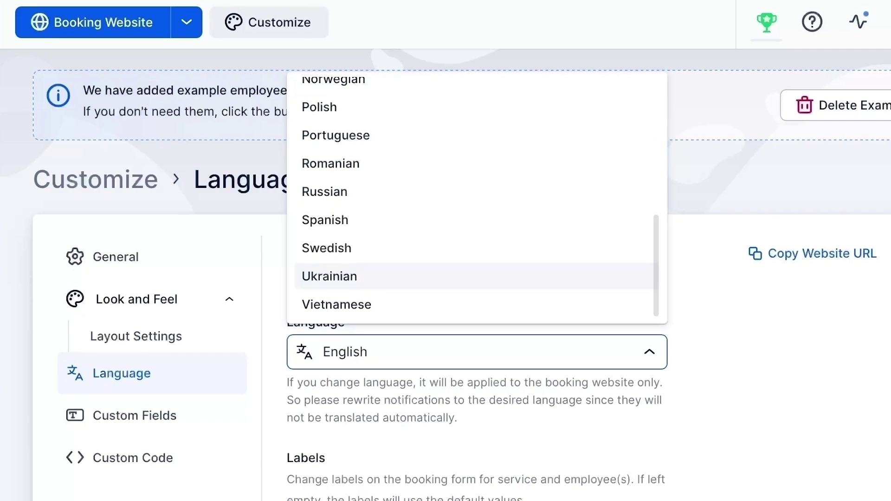
pyautogui.press('Escape')
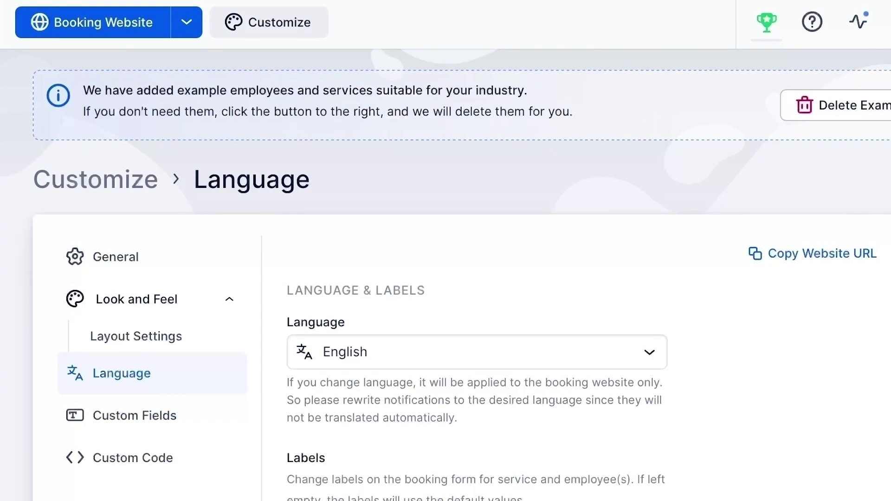
pyautogui.scroll(-3, 445, 274)
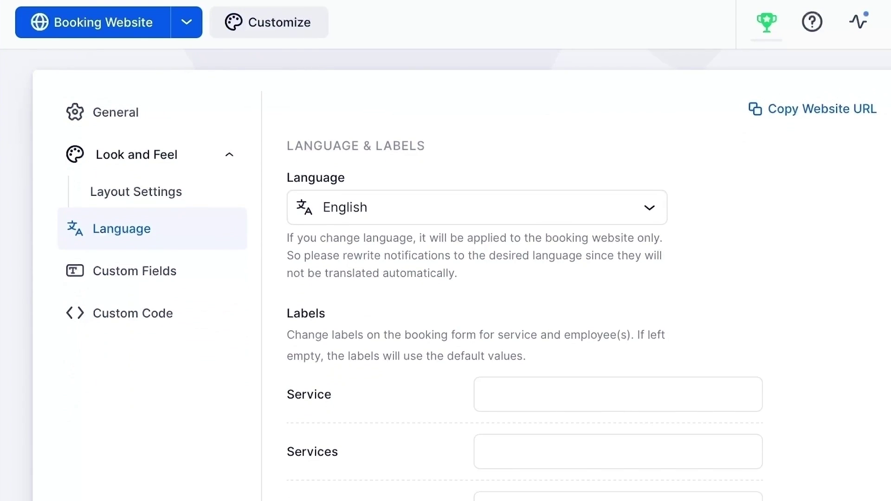
pyautogui.scroll(-1, 446, 274)
pyautogui.scroll(-4, 446, 274)
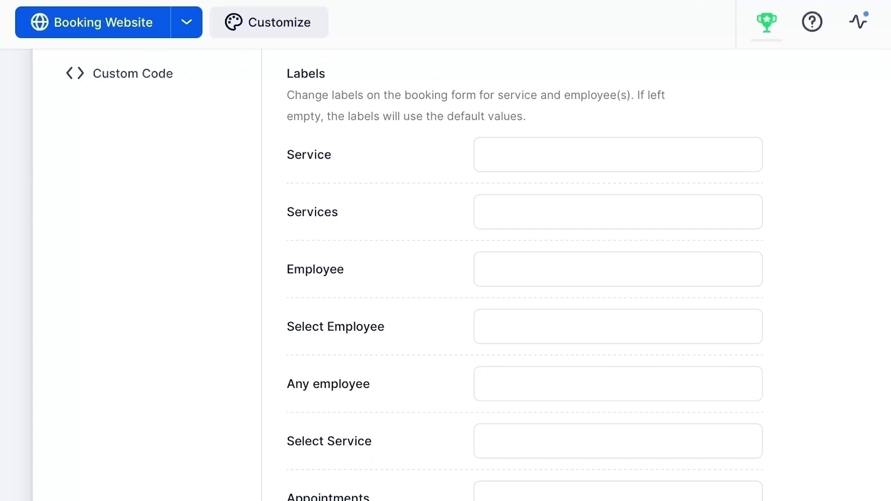
pyautogui.scroll(-5, 446, 274)
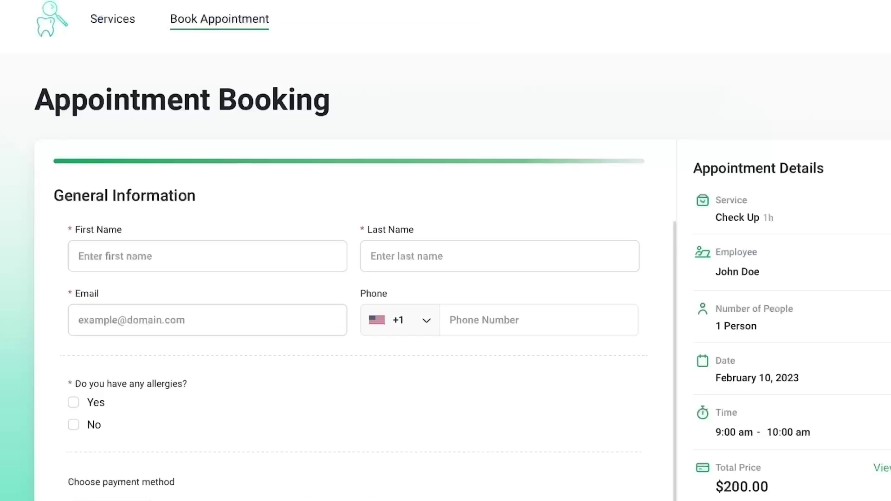
# - Enter a guest's first name, last name and partial e-mail in the booking form
pyautogui.click(78, 256)
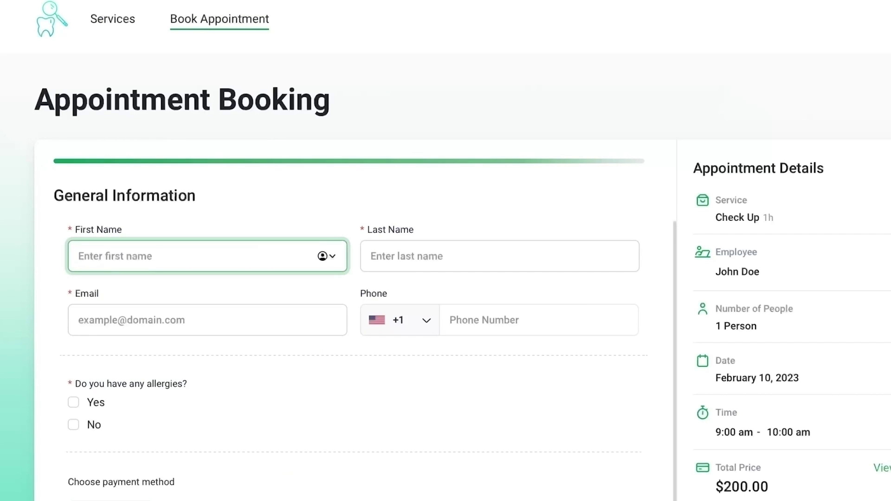
pyautogui.write('Jane')
pyautogui.press('Tab')
pyautogui.write('Doe')
pyautogui.press('Tab')
pyautogui.write('janedoe@')
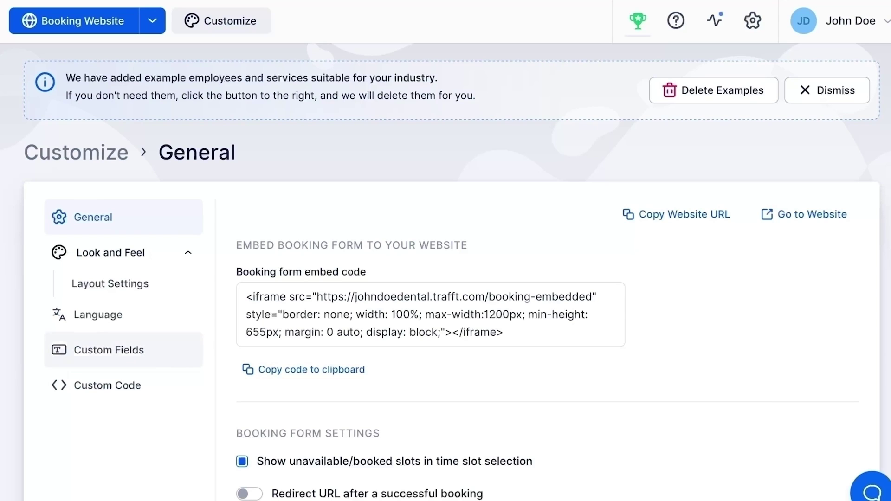
# - Add a Checkbox custom field labelled 'Do you have any allergies?'
pyautogui.click(109, 350)
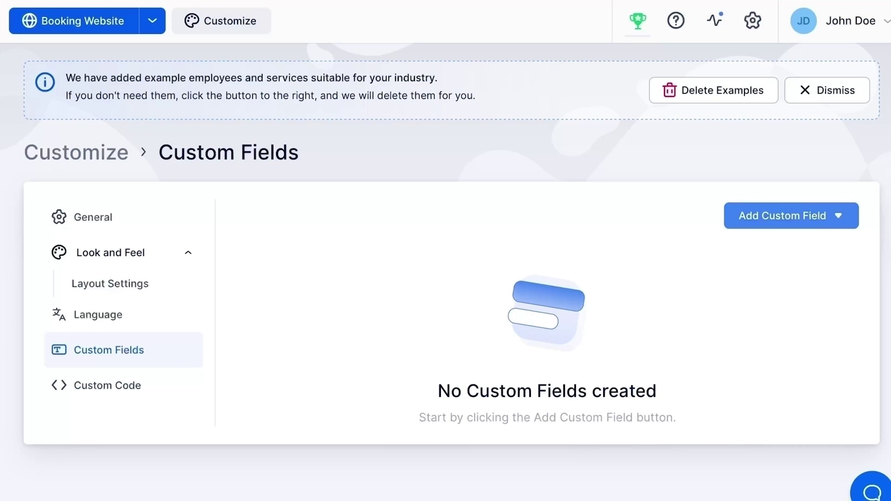
pyautogui.click(789, 216)
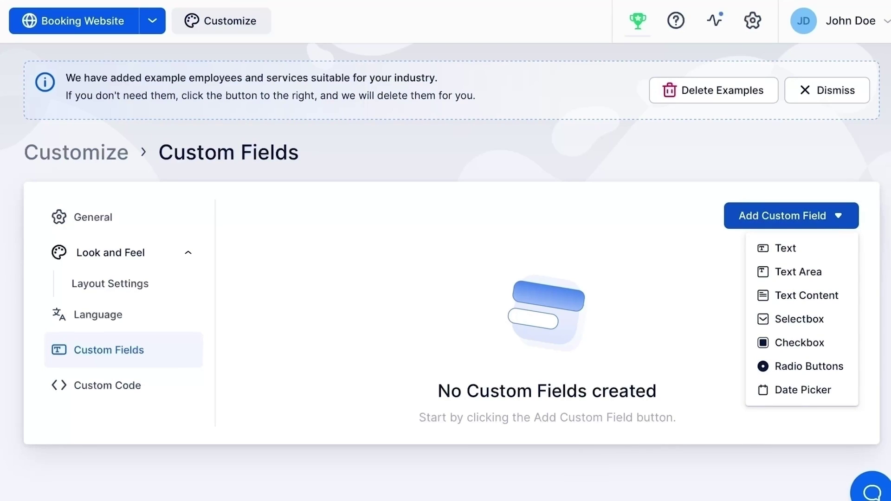
pyautogui.click(799, 343)
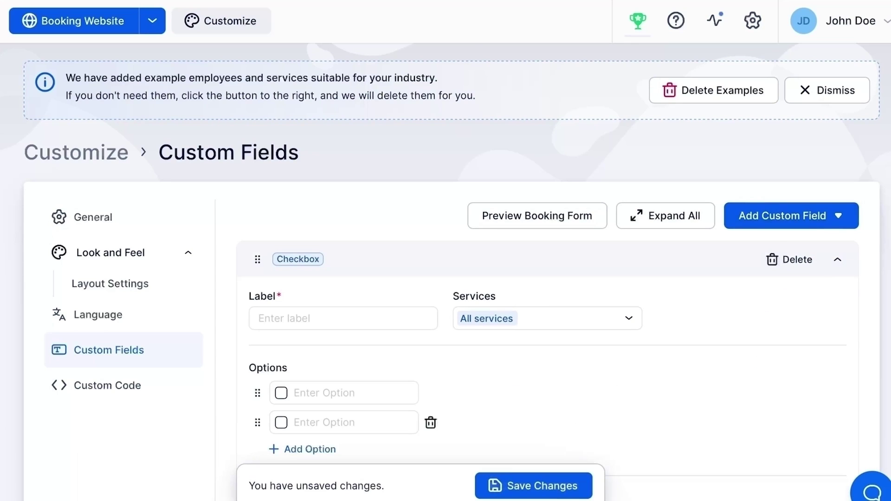
pyautogui.click(344, 319)
pyautogui.write('Do you have')
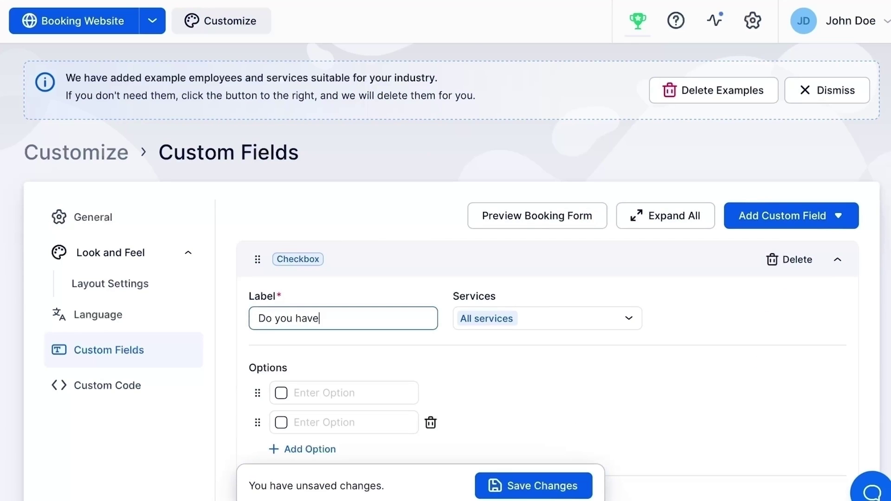
pyautogui.write(' any allergies?')
# - Give the allergies question Yes/No options and make it required
pyautogui.scroll(-2, 446, 279)
pyautogui.click(344, 324)
pyautogui.write('Yes')
pyautogui.click(344, 353)
pyautogui.write('No')
pyautogui.click(777, 451)
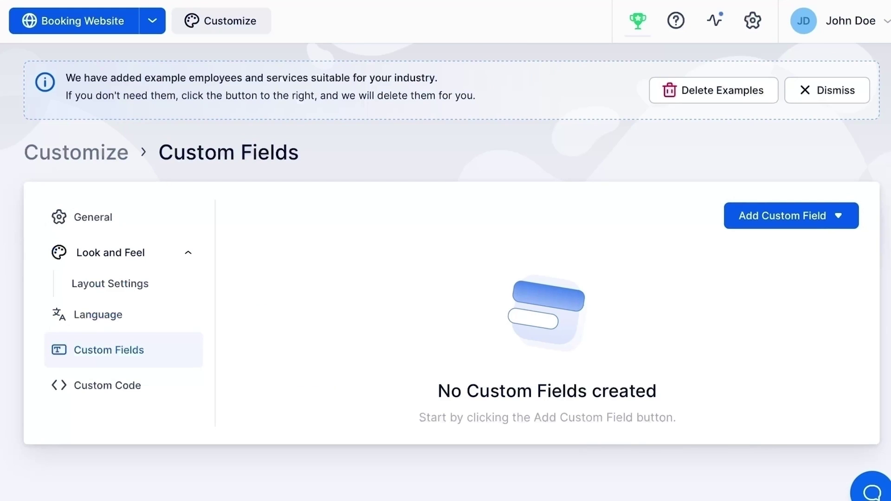
pyautogui.click(789, 216)
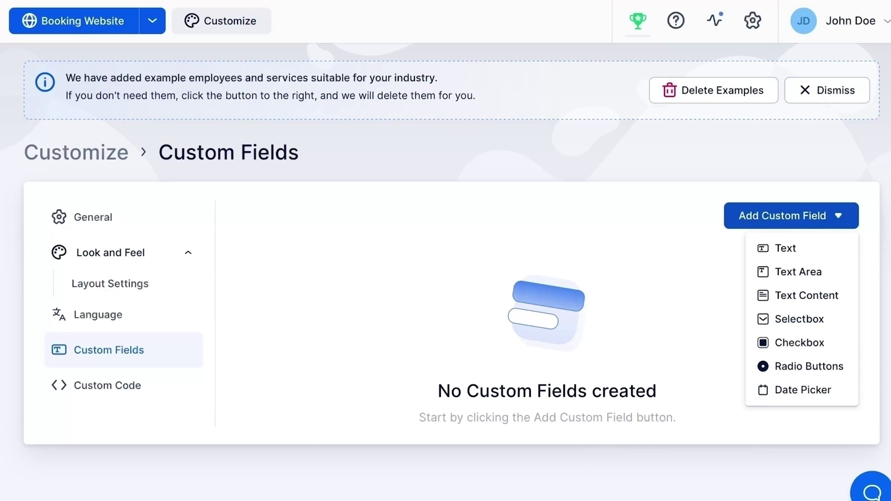
pyautogui.click(107, 385)
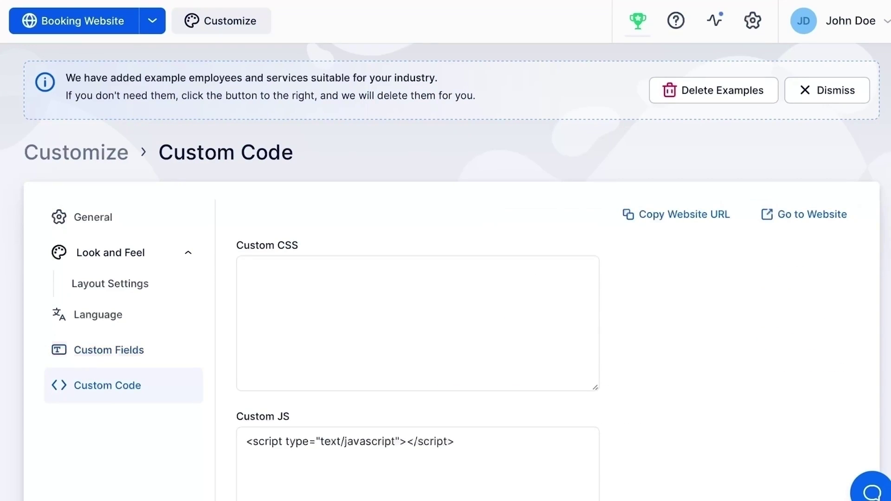
# - Scroll down the Custom Code page with its empty Custom JS script tag
pyautogui.scroll(-2, 446, 278)
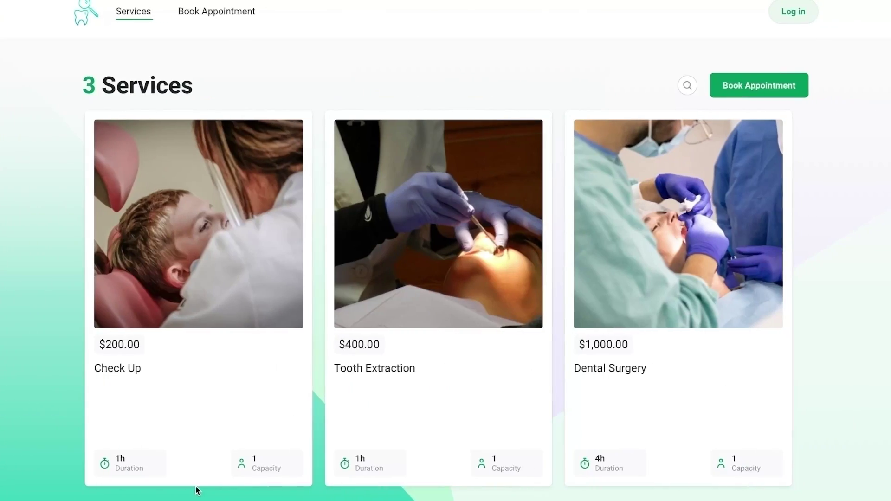
# - Book Check Up as a guest with the first employee on February 17, 2023, 9:00–10:00 am
pyautogui.click(236, 259)
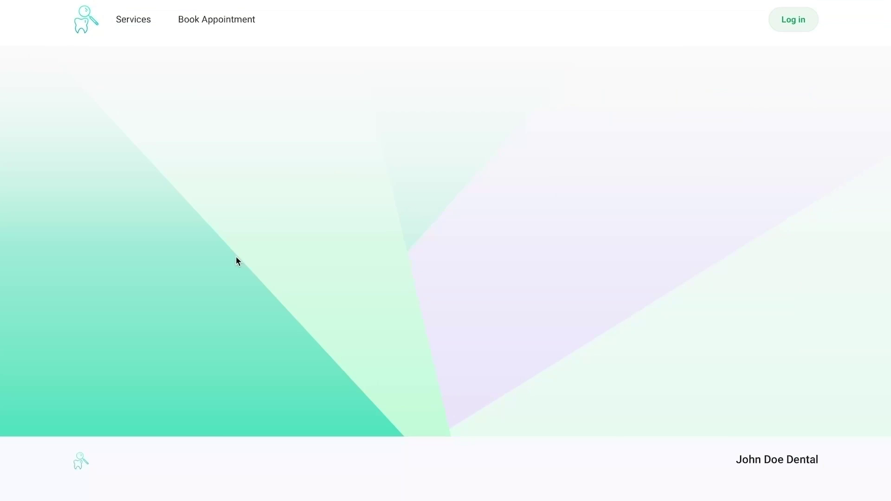
pyautogui.scroll(-3, 314, 292)
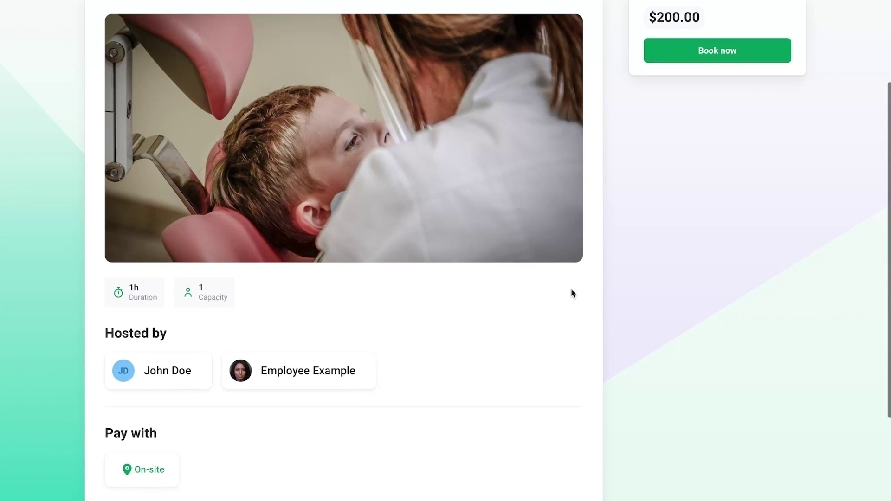
pyautogui.click(697, 49)
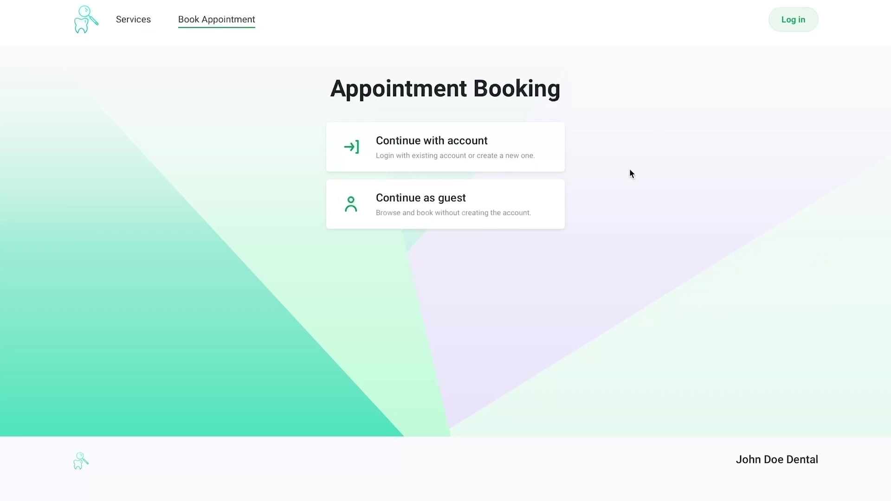
pyautogui.click(536, 200)
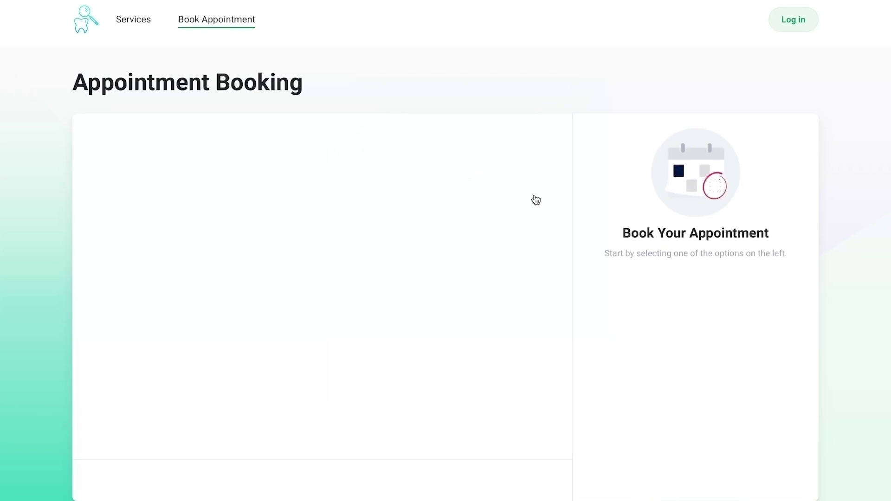
pyautogui.click(495, 208)
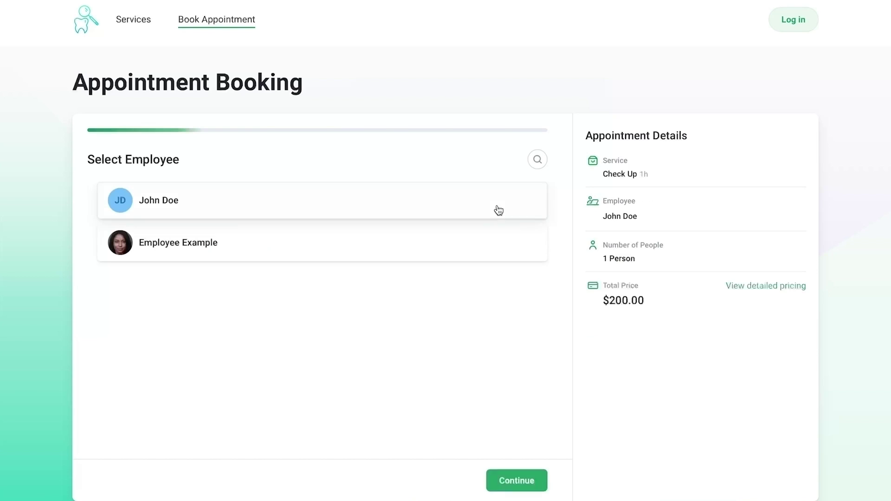
pyautogui.click(509, 479)
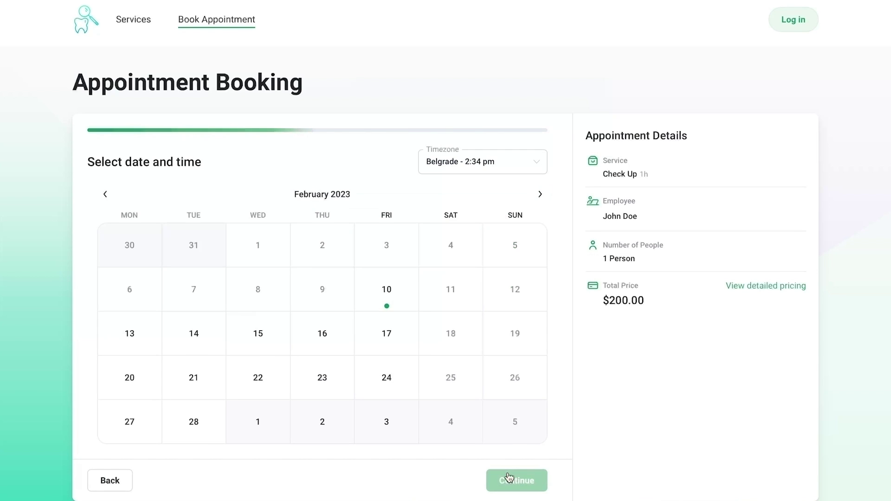
pyautogui.click(408, 346)
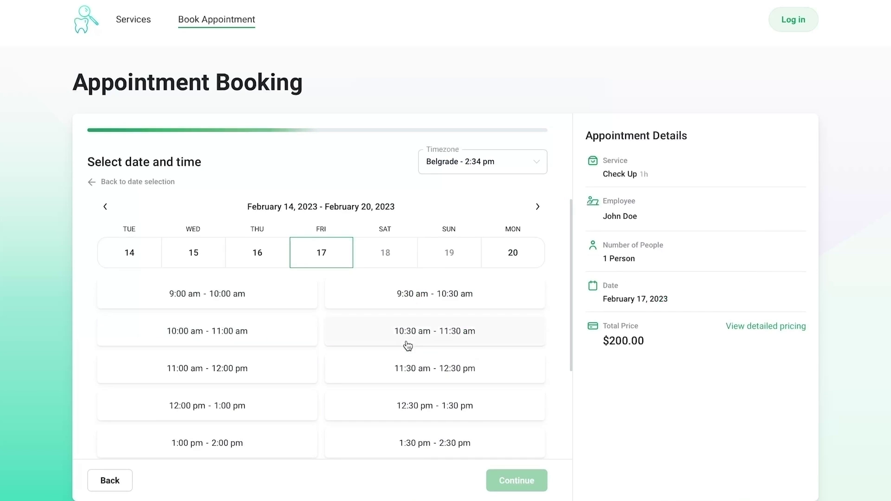
pyautogui.click(281, 299)
pyautogui.click(492, 476)
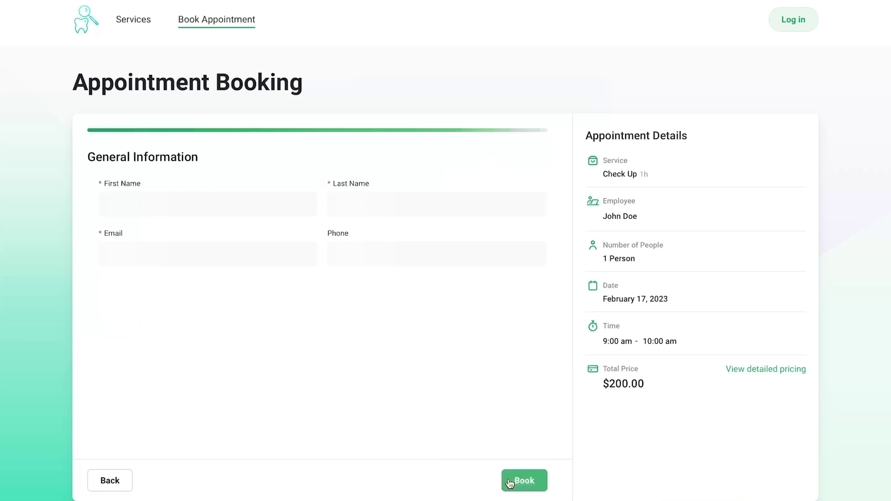
# - Enter the guest's first name, last name and e-mail, answer No to allergies, and book
pyautogui.click(246, 202)
pyautogui.write('Jane')
pyautogui.press('Tab')
pyautogui.write('Doe')
pyautogui.press('Tab')
pyautogui.click(103, 336)
pyautogui.click(535, 481)
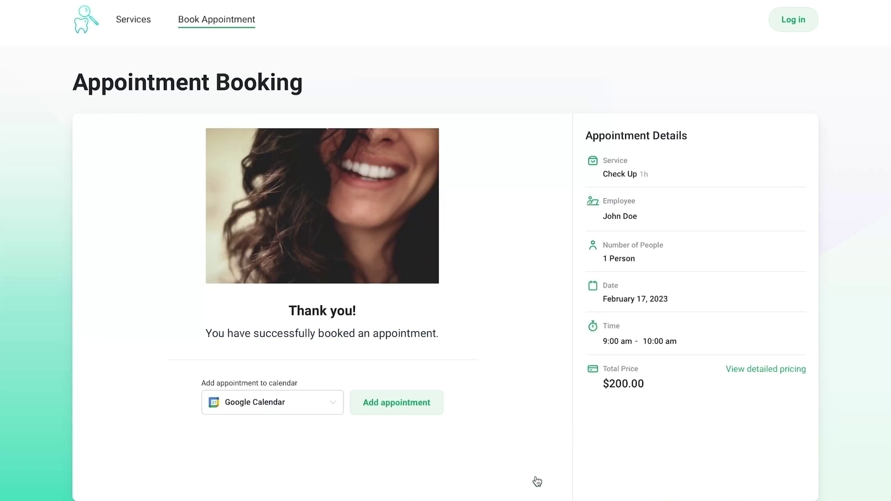
# - In the admin dashboard's Appointments list, open the February 17, 9:00 am Check Up booking
pyautogui.click(454, 3)
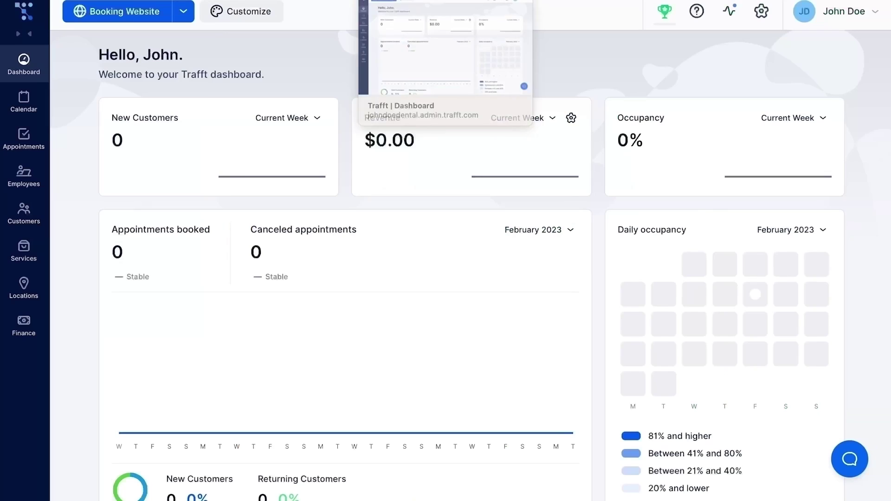
pyautogui.click(24, 138)
pyautogui.click(274, 256)
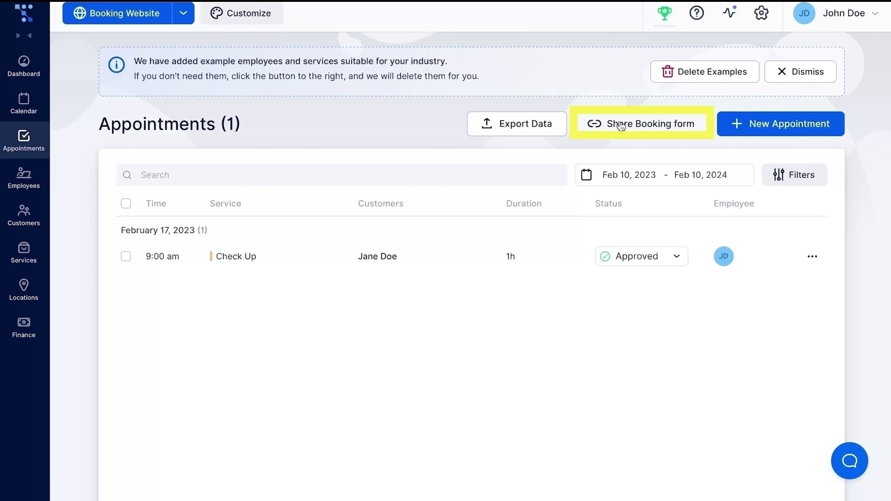
# - Start a Share Booking form link with a date range ending February 26, 2023
pyautogui.click(621, 126)
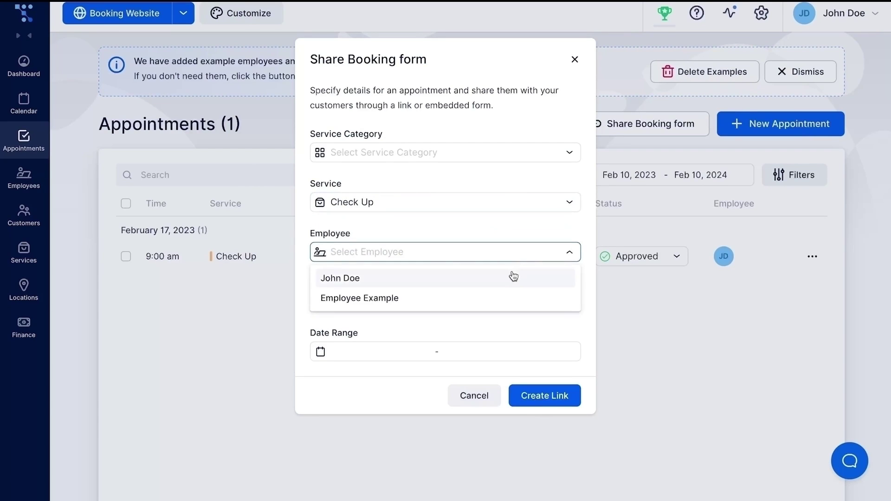
pyautogui.click(520, 353)
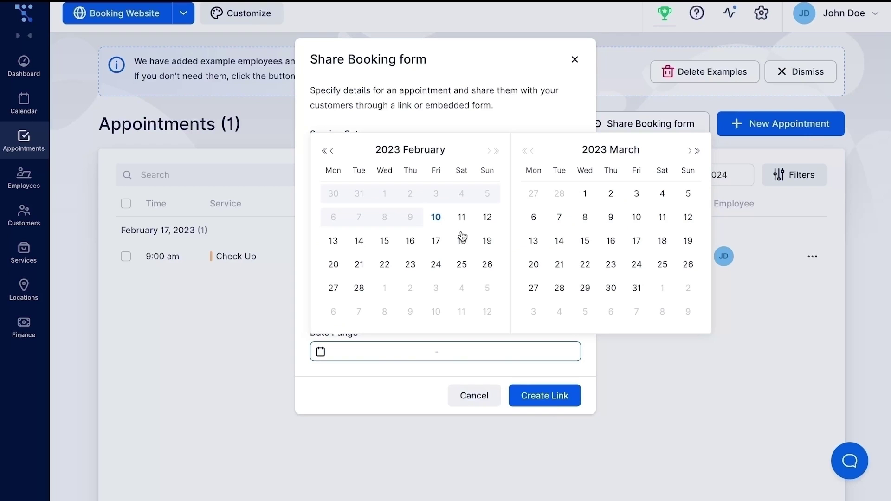
pyautogui.click(486, 265)
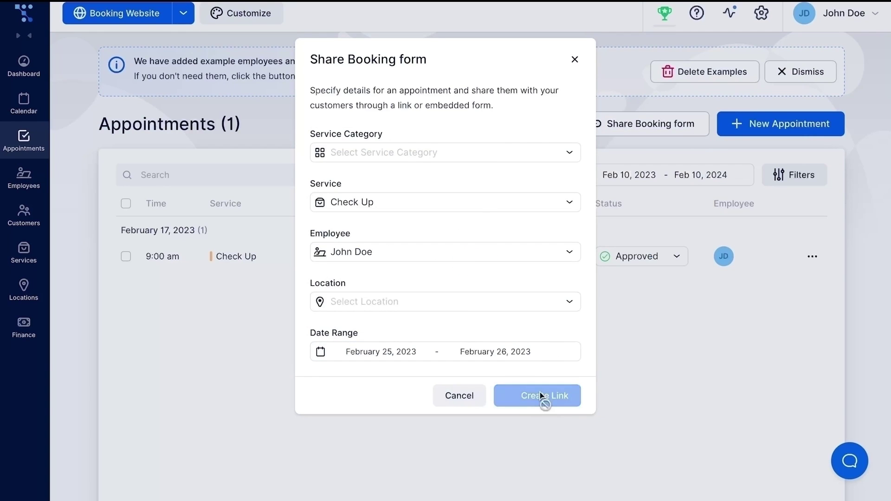